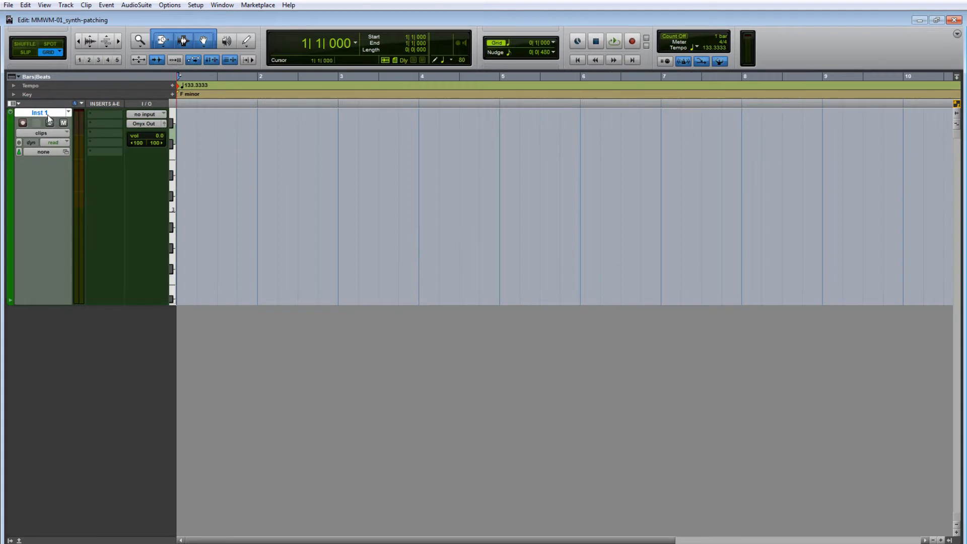
Insert the stereo Serum instrument on the bass track and reposition its window to keep the tracks and transport accessible
click(99, 113)
mouse_move(151, 130)
mouse_move(286, 217)
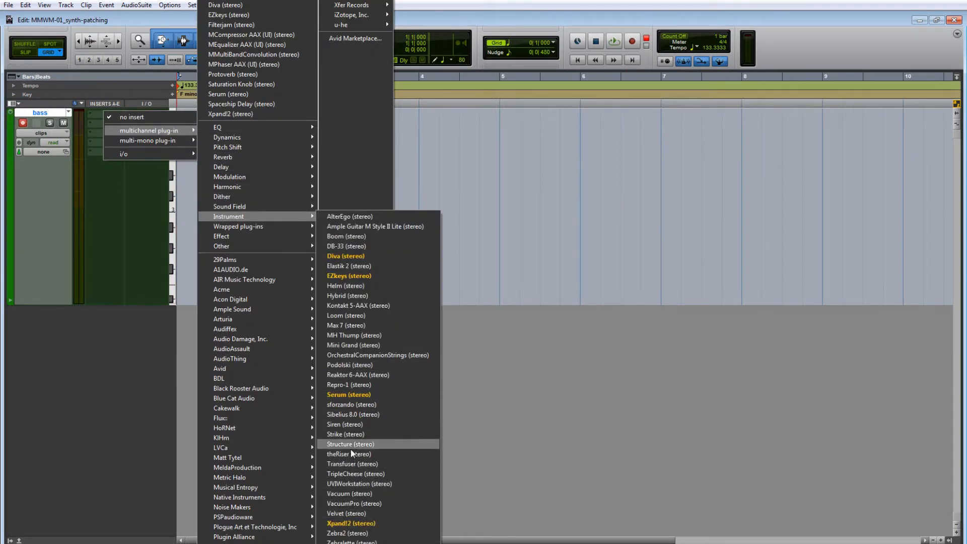
click(342, 397)
drag(382, 46, 488, 22)
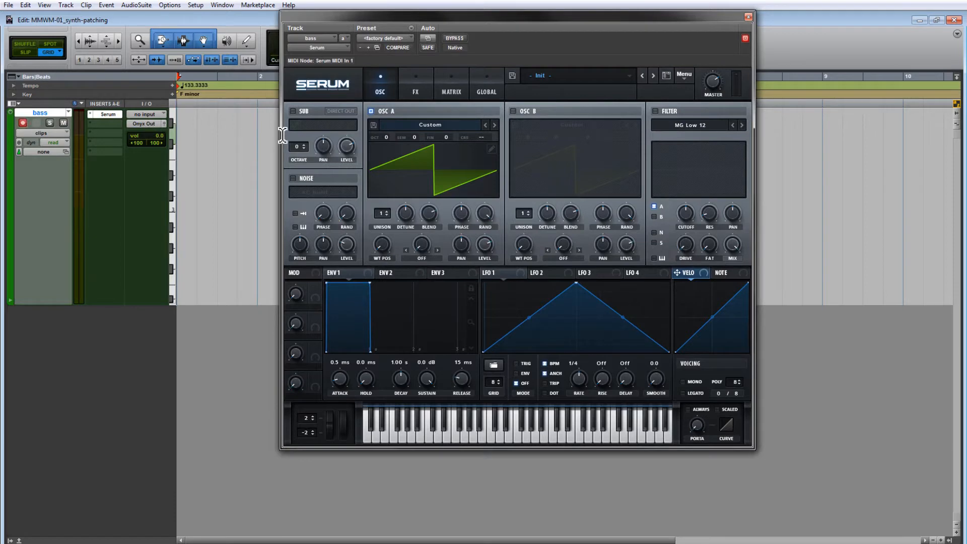
drag(377, 14, 311, 63)
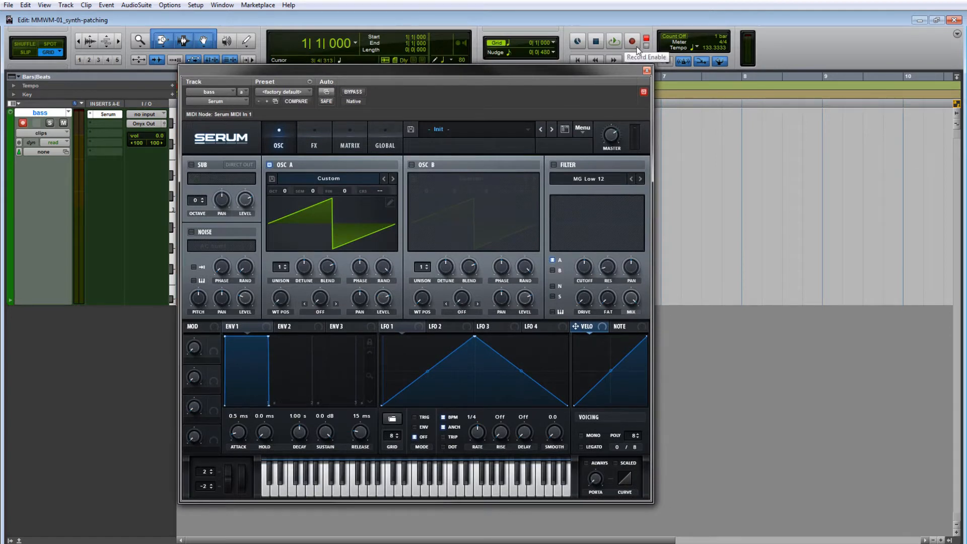
drag(509, 71, 570, 72)
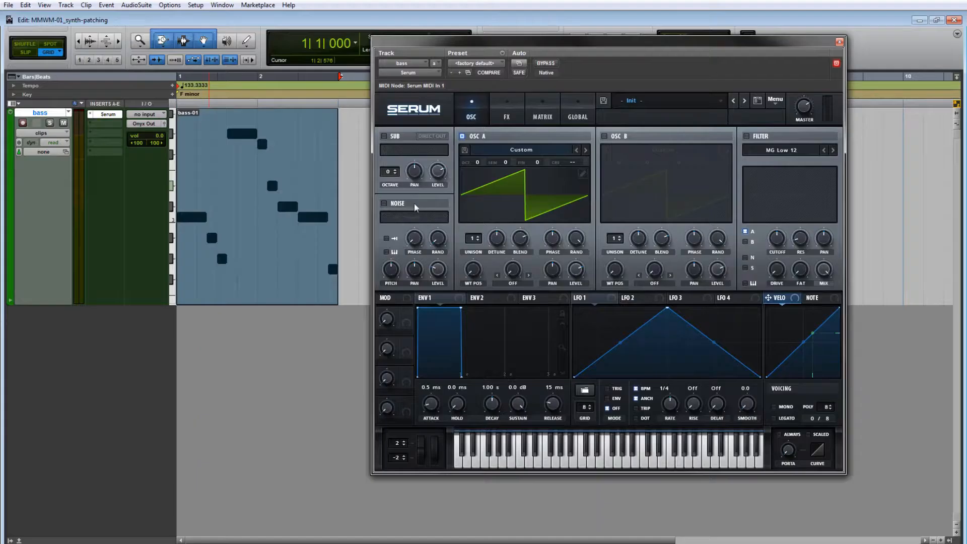
Audition the bass clip and build Serum's oscillators with MiniBass in A, dbass in B at +7 semitones, and an adjusted sub level
key(space)
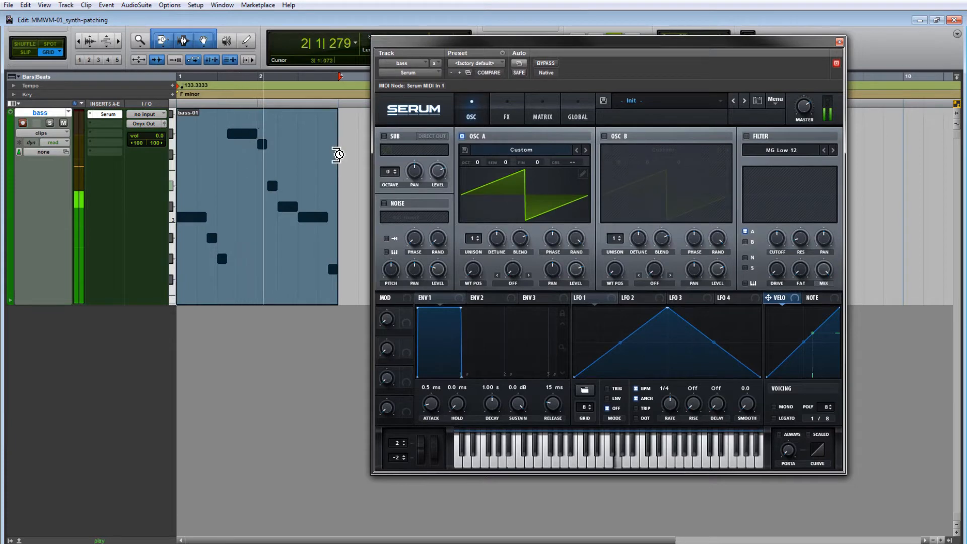
key(space)
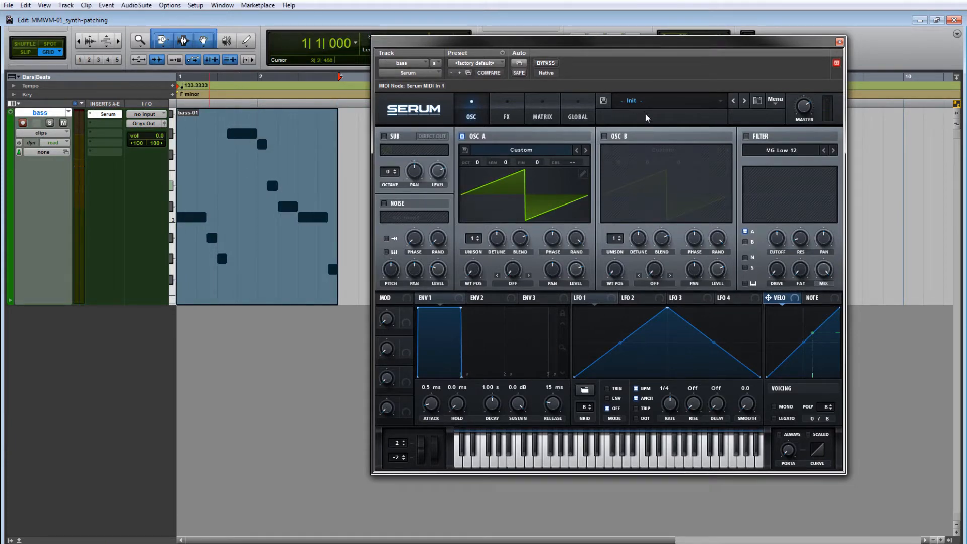
click(521, 150)
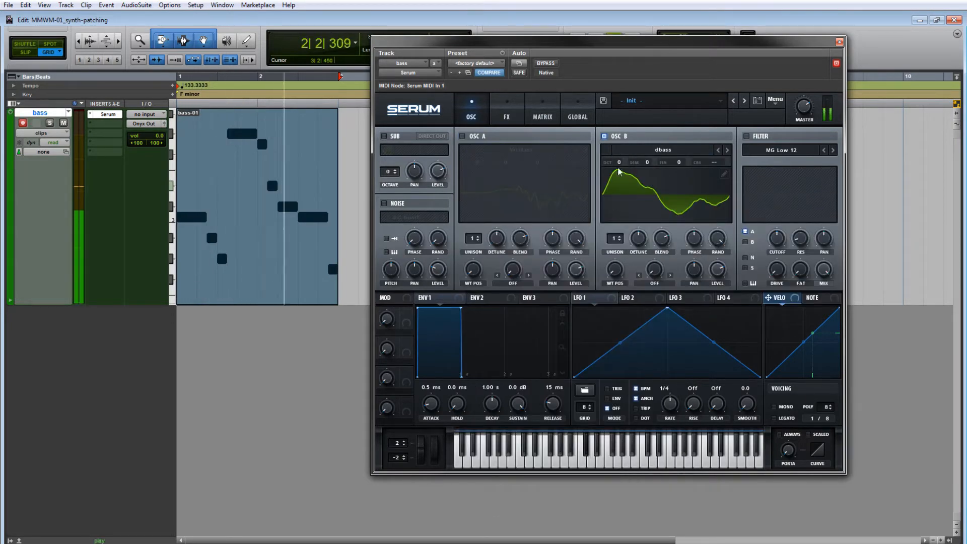
drag(620, 275, 637, 219)
drag(647, 163, 650, 207)
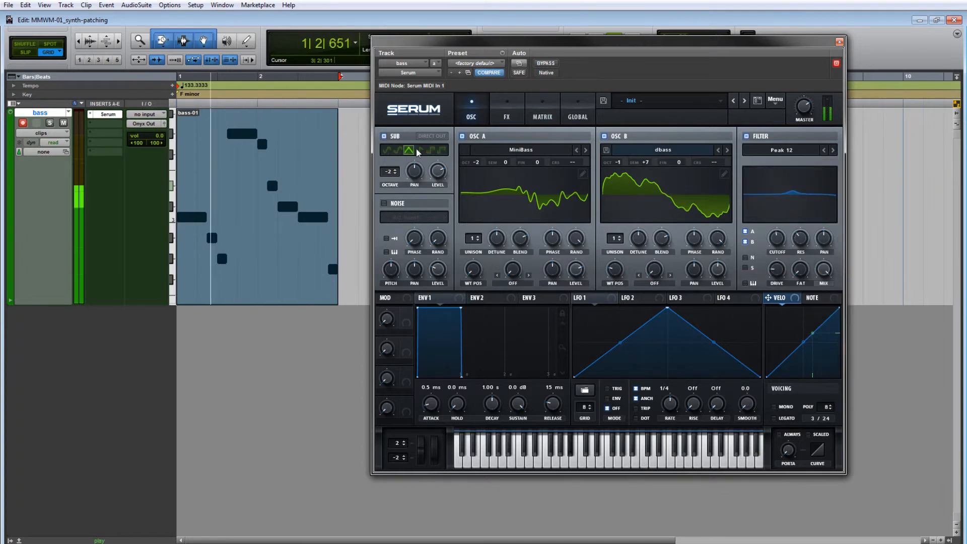
drag(438, 171, 434, 198)
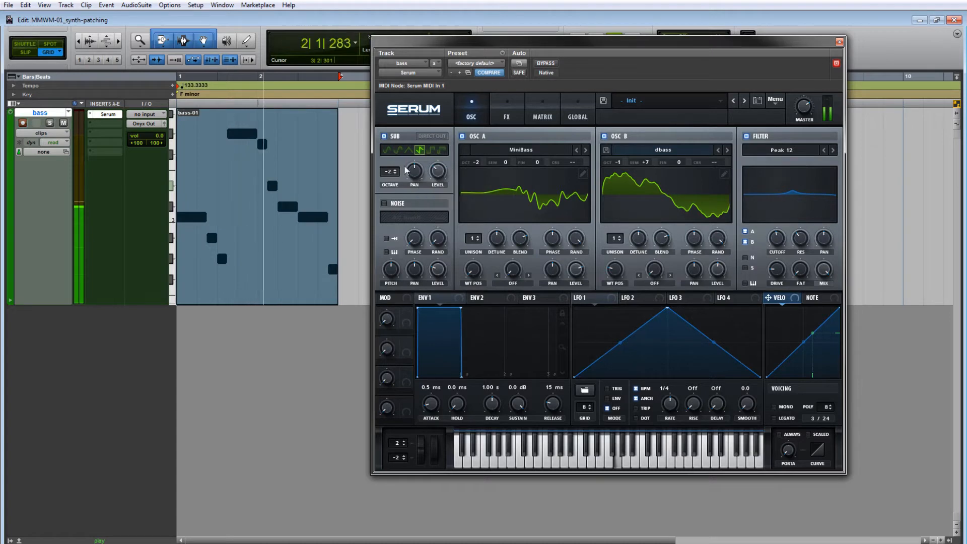
Route ENV 2 to the Peak 12 filter's cutoff, and pair an MG Low 12 effects filter with a 12 ms ENV 2 attack
drag(478, 298, 777, 238)
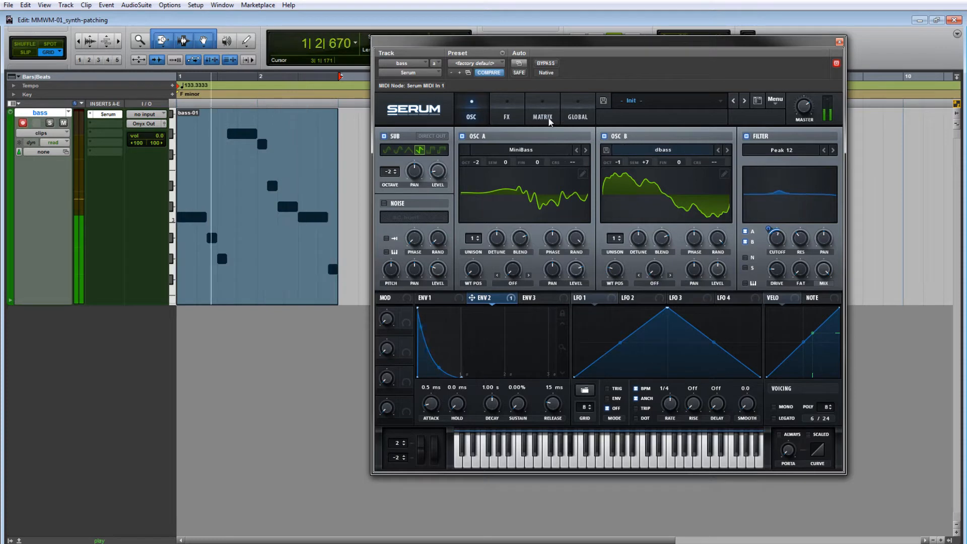
click(507, 110)
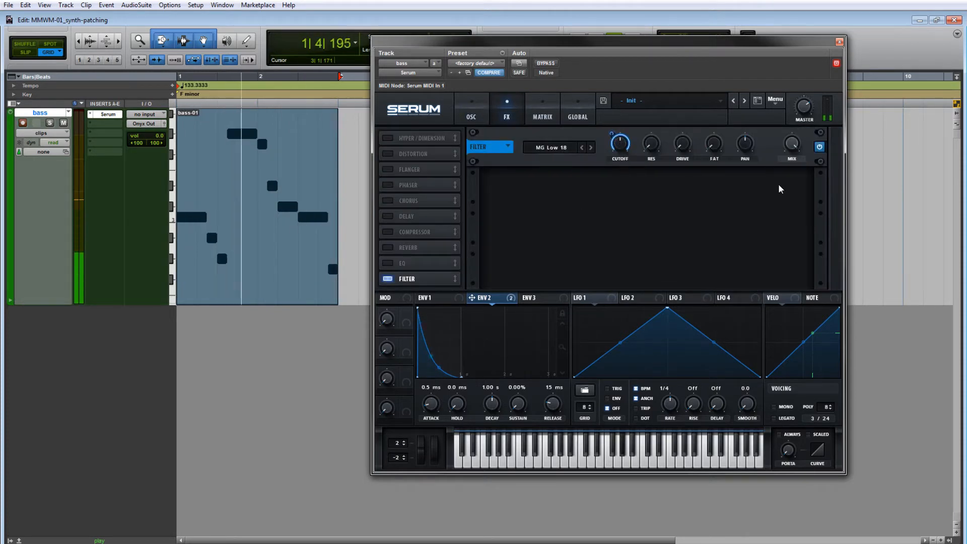
click(582, 148)
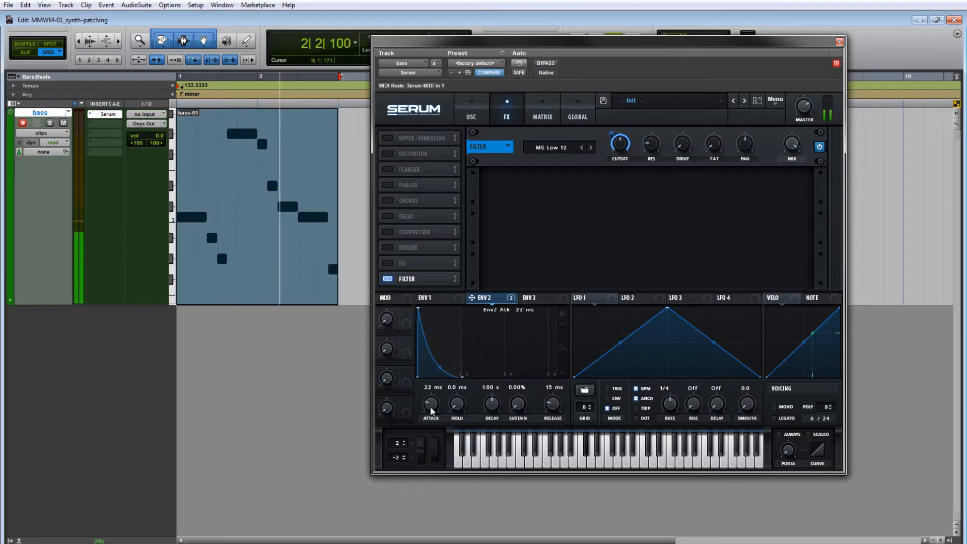
drag(431, 411, 428, 414)
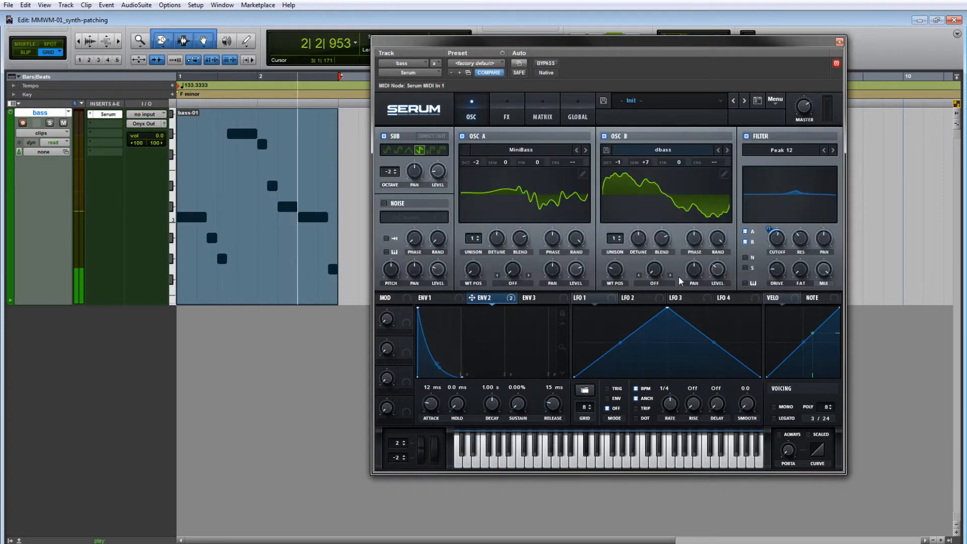
key(space)
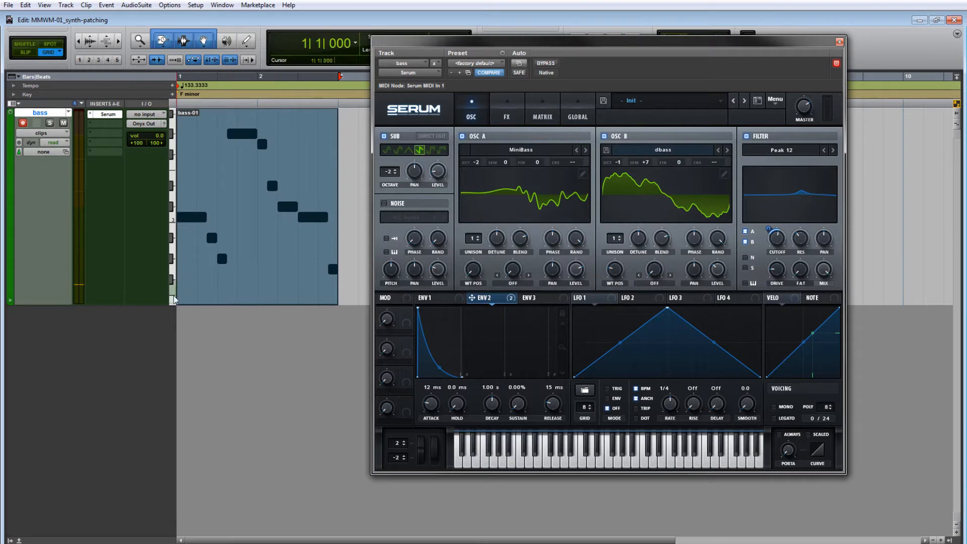
Create a master track below the bass track and increase its height
key(ctrl+shift+n)
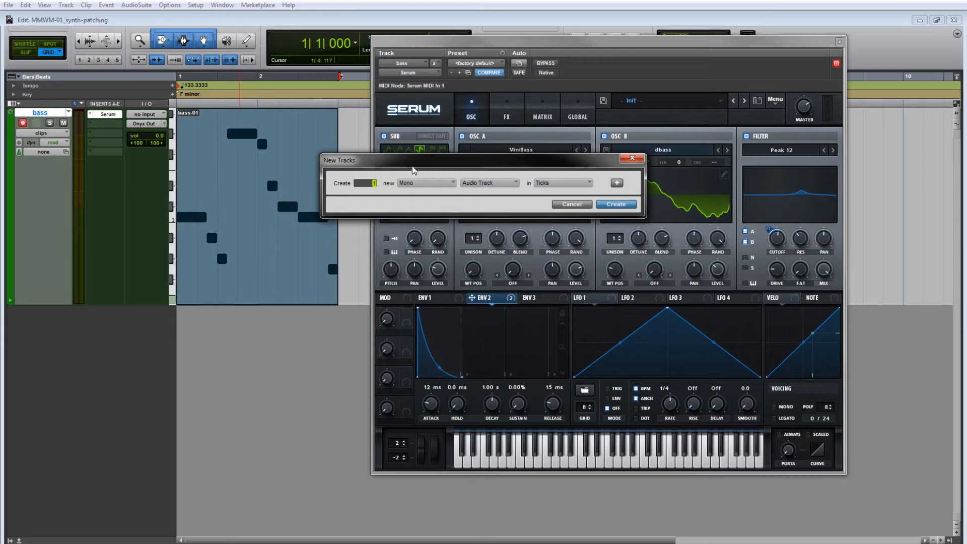
key(ctrl+Down)
key(Return)
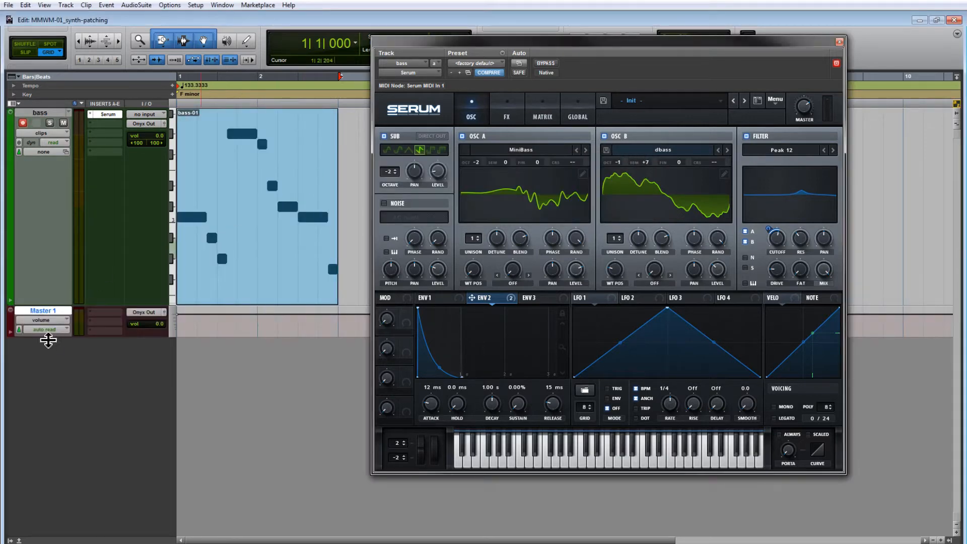
drag(48, 341, 43, 433)
Insert the EQ3 1-Band plug-in in the master track's first insert slot
click(106, 314)
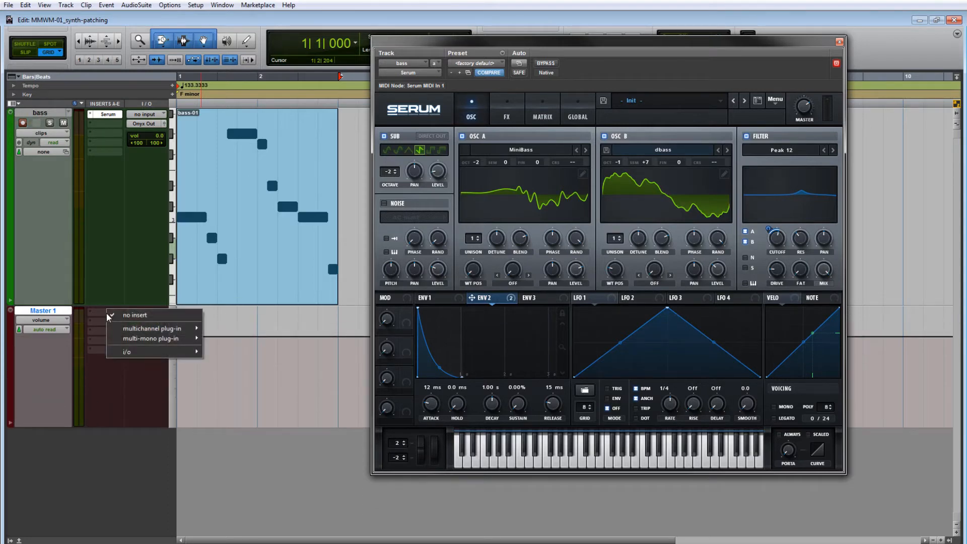
mouse_move(152, 328)
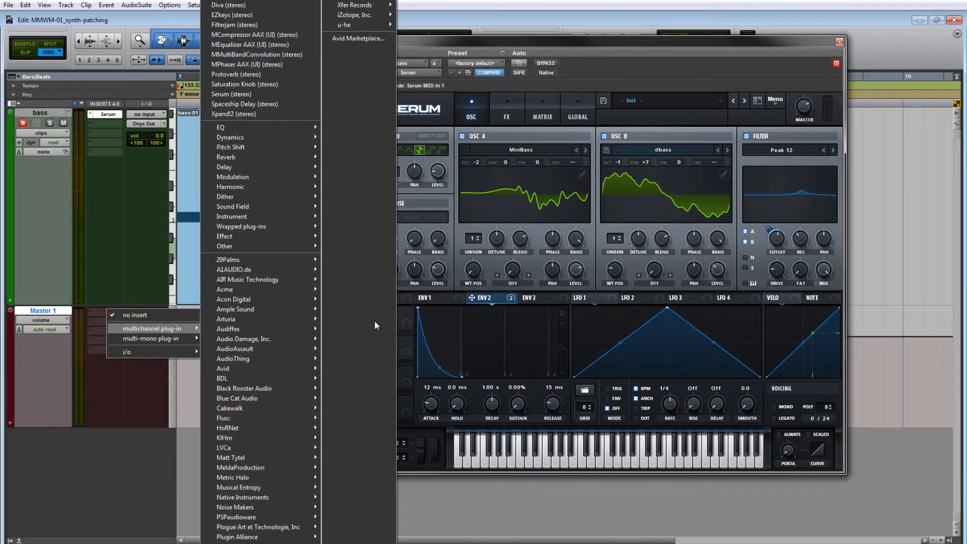
mouse_move(307, 170)
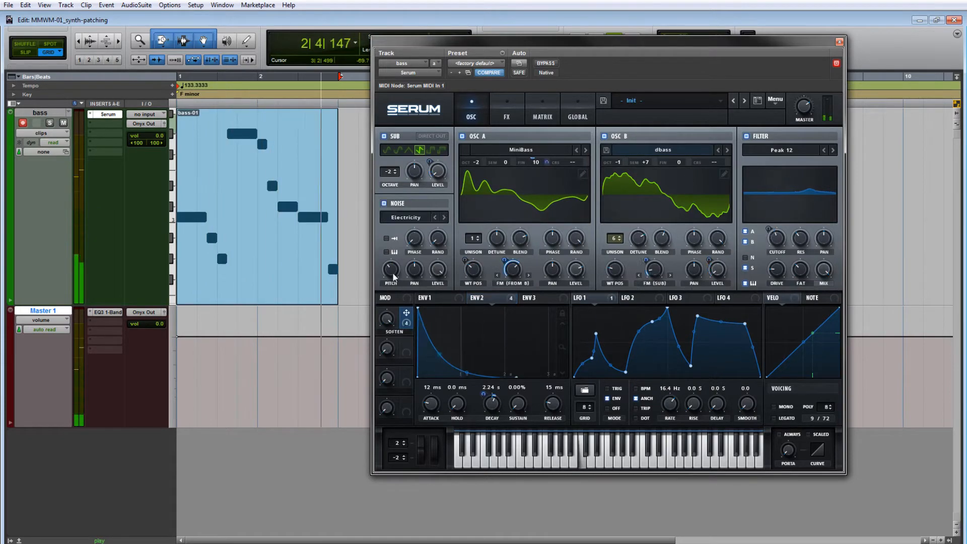
Build Serum's effects rack with chorus, Downsample distortion, EQ, MG Low 12 filter and Hall reverb, and audition the bass clip
click(506, 116)
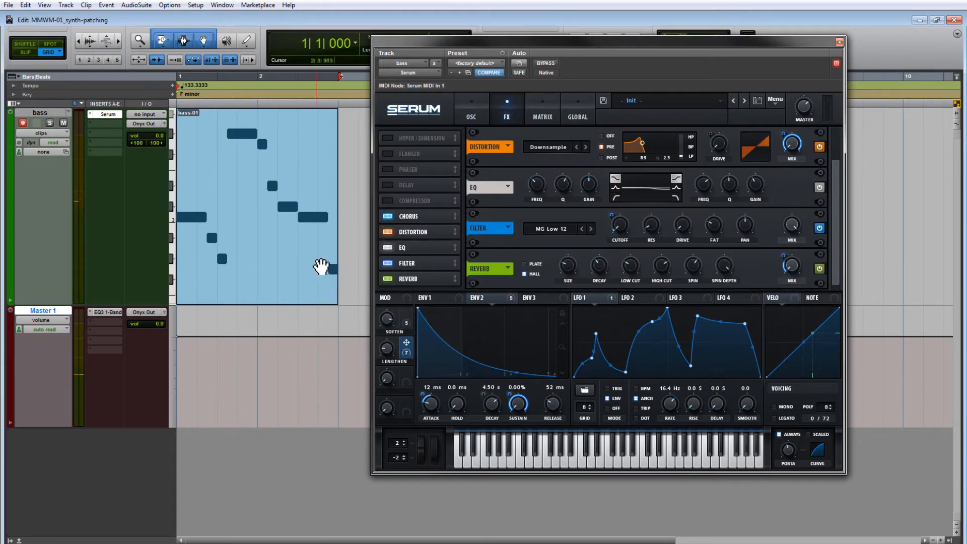
click(313, 268)
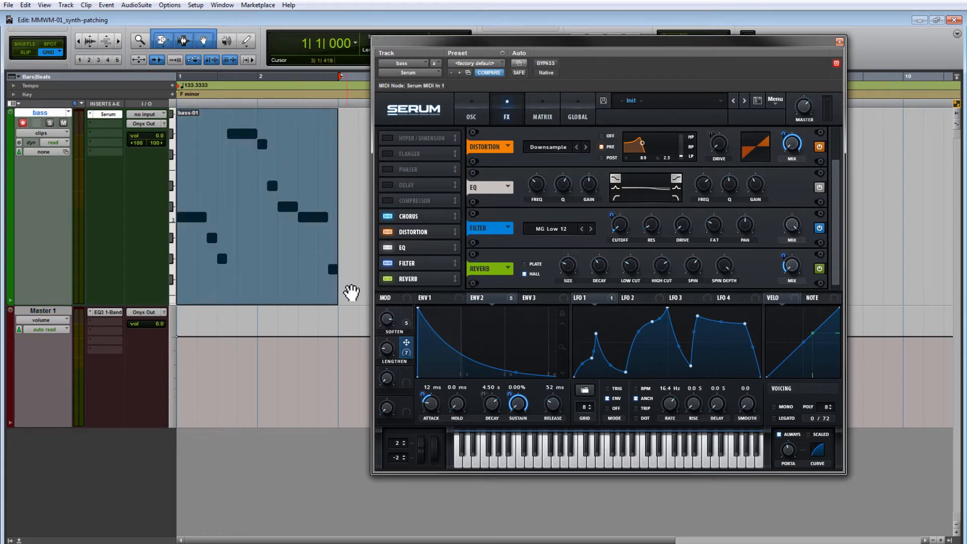
key(space)
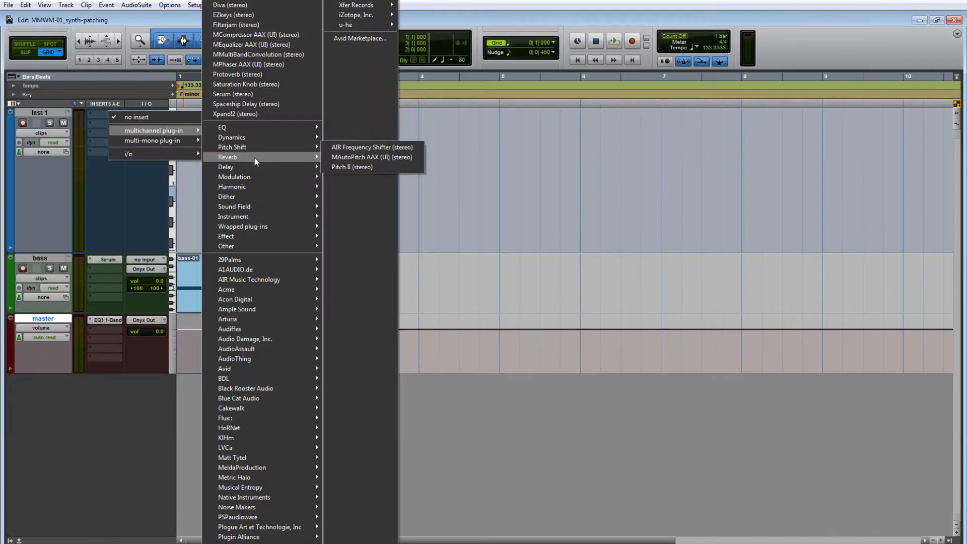
Insert the stereo TripleCheese instrument on the new instrument track and scale its interface to 140%
mouse_move(254, 156)
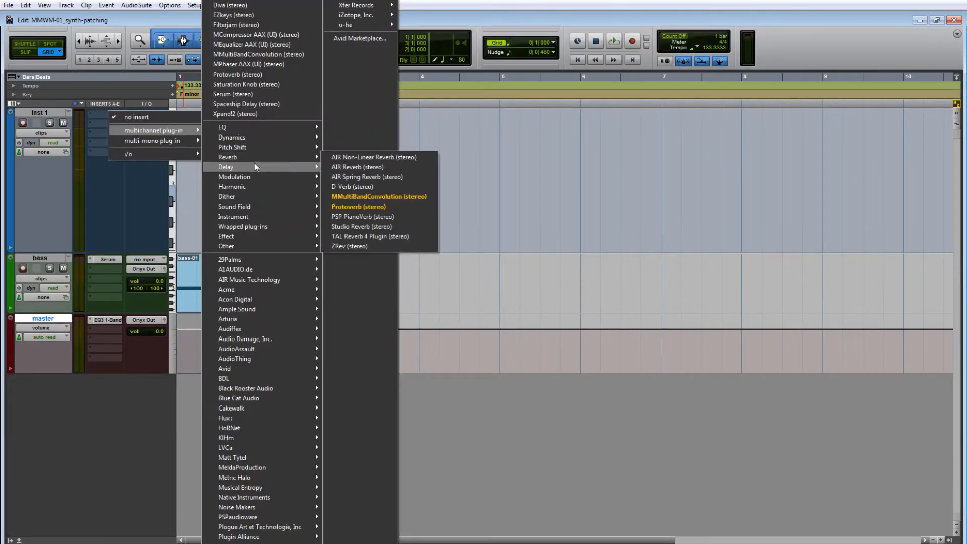
mouse_move(297, 177)
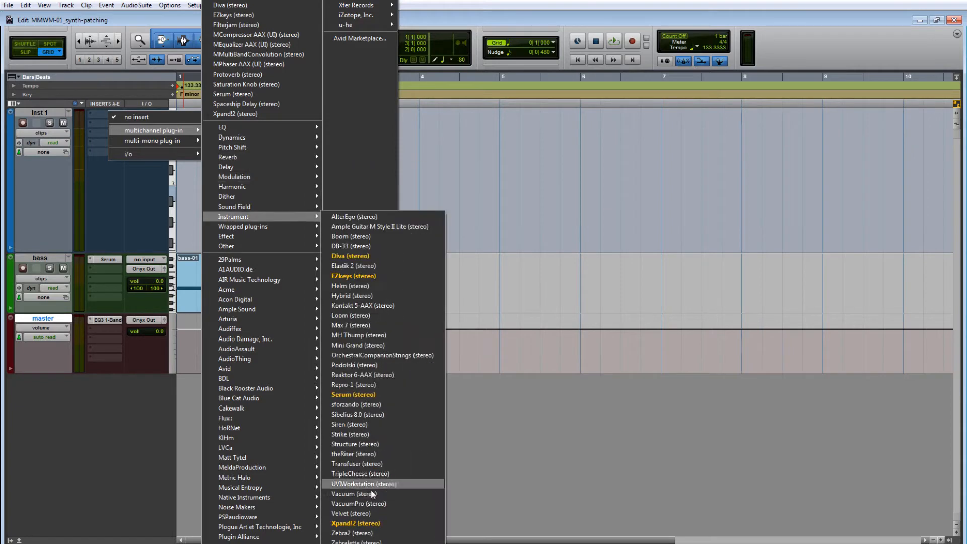
click(367, 477)
drag(435, 71, 398, 96)
right_click(439, 321)
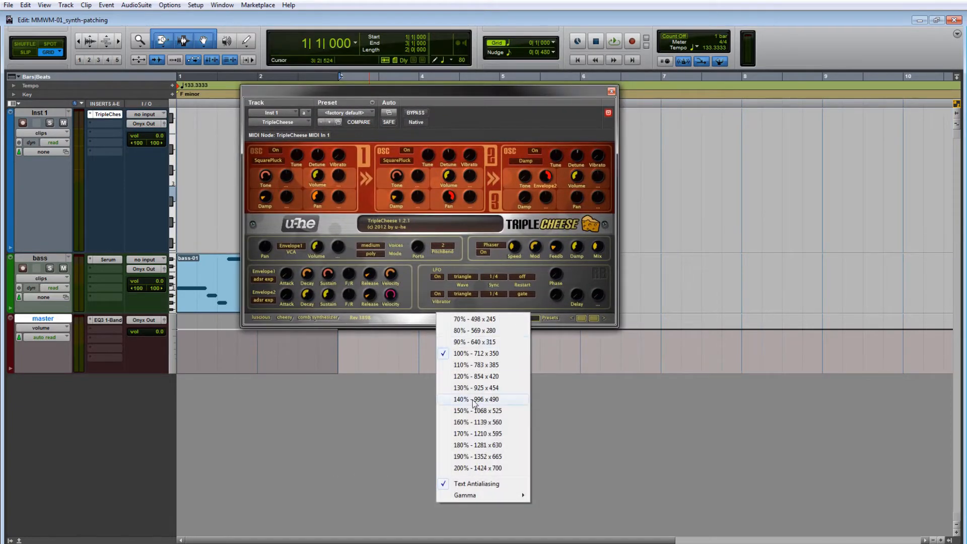
click(473, 400)
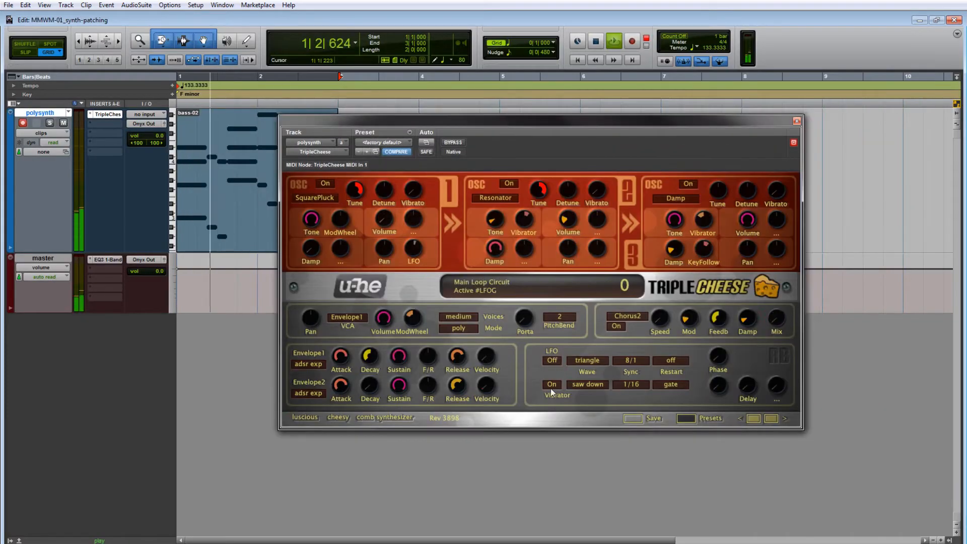
Turn off TripleCheese's vibrator and set oscillator 1 to Bowed and oscillator 2 to Blown
click(551, 385)
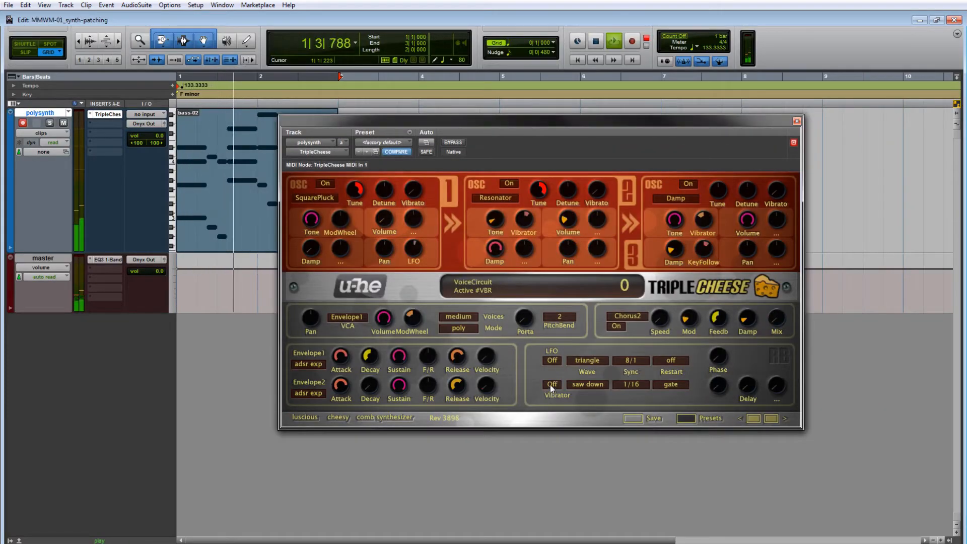
click(503, 200)
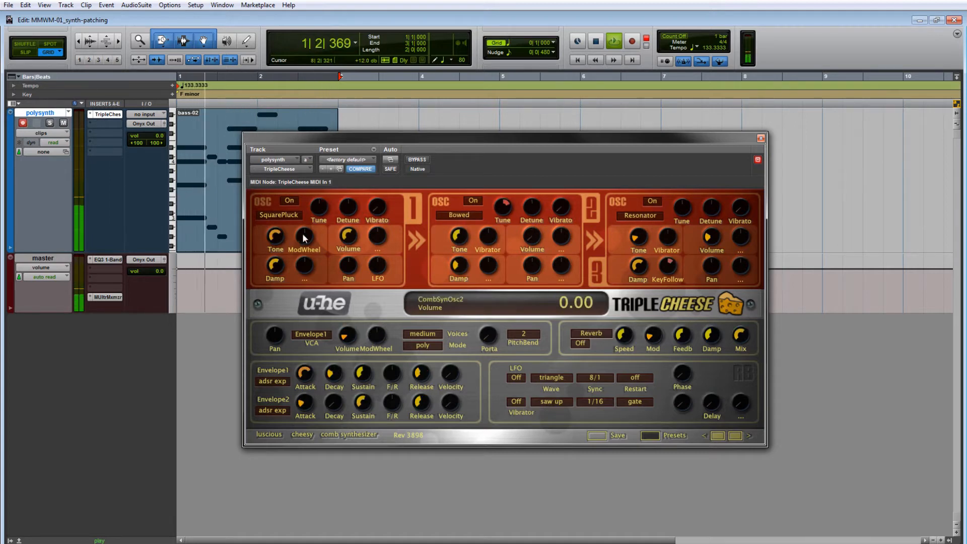
click(286, 216)
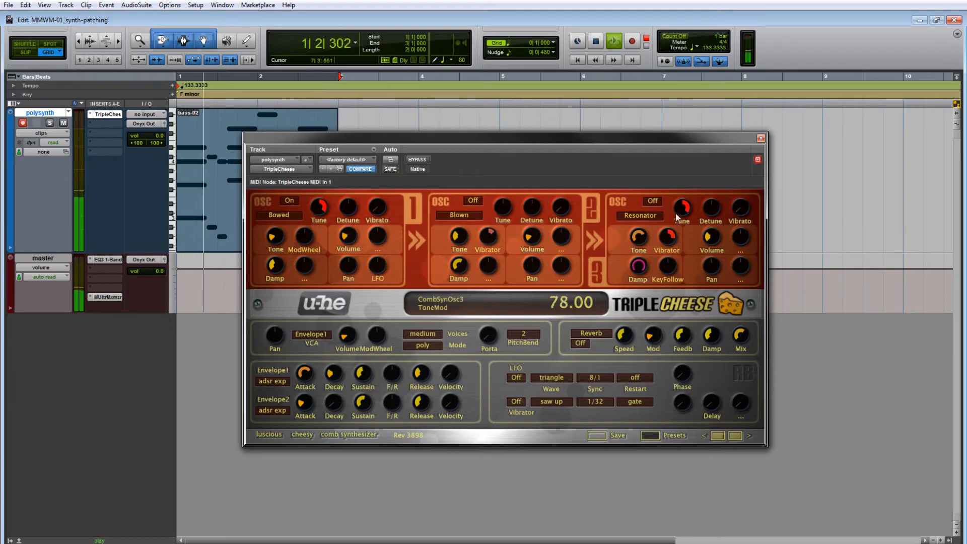
Lower the Vibrator modulation of oscillator 3's tone and set Envelope 1's decay to 39
drag(676, 218, 665, 262)
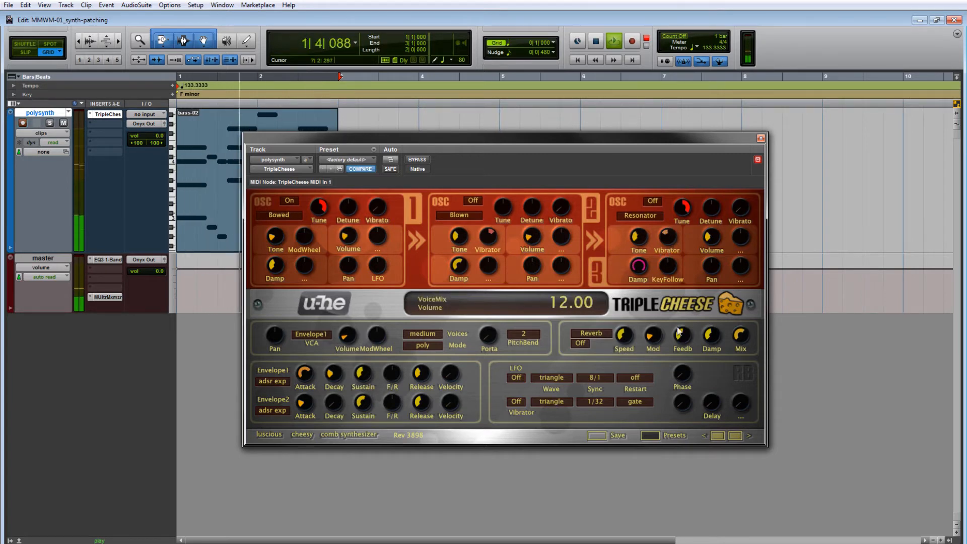
drag(335, 379, 338, 363)
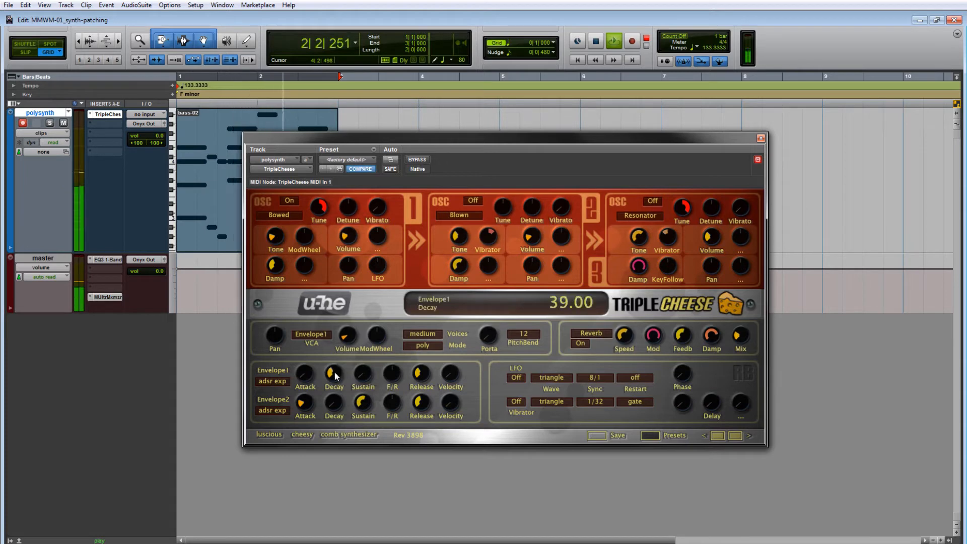
key(space)
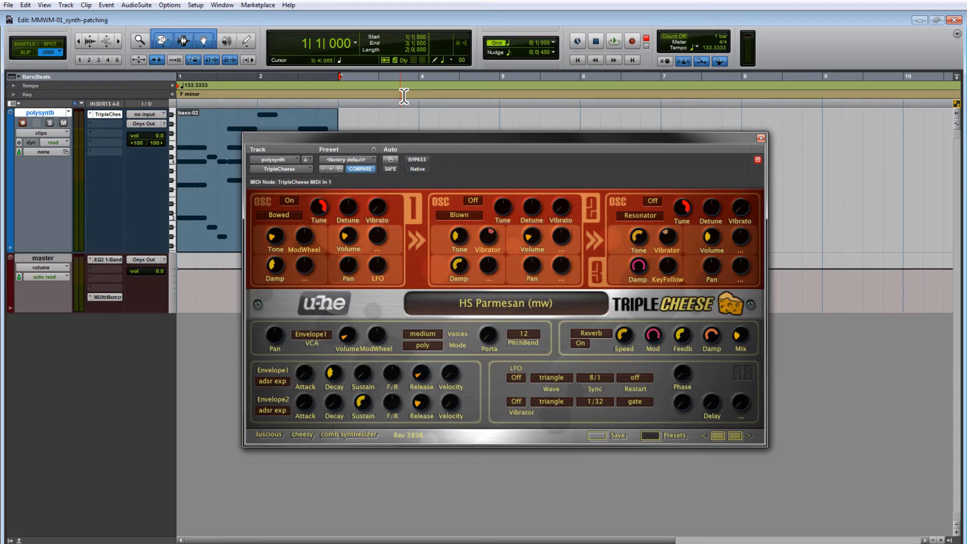
Audition the polysynth clip with the finished TripleCheese patch and save the patch as a preset
key(space)
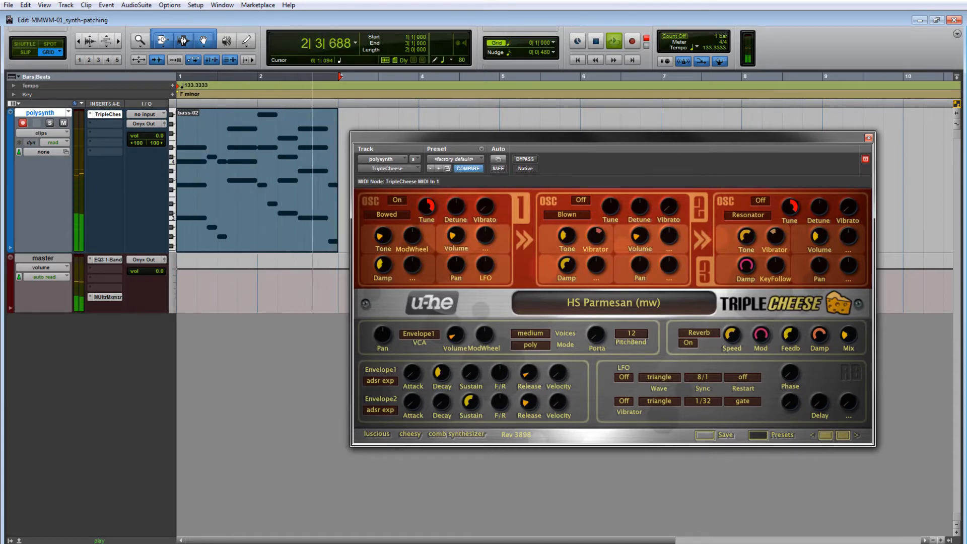
key(space)
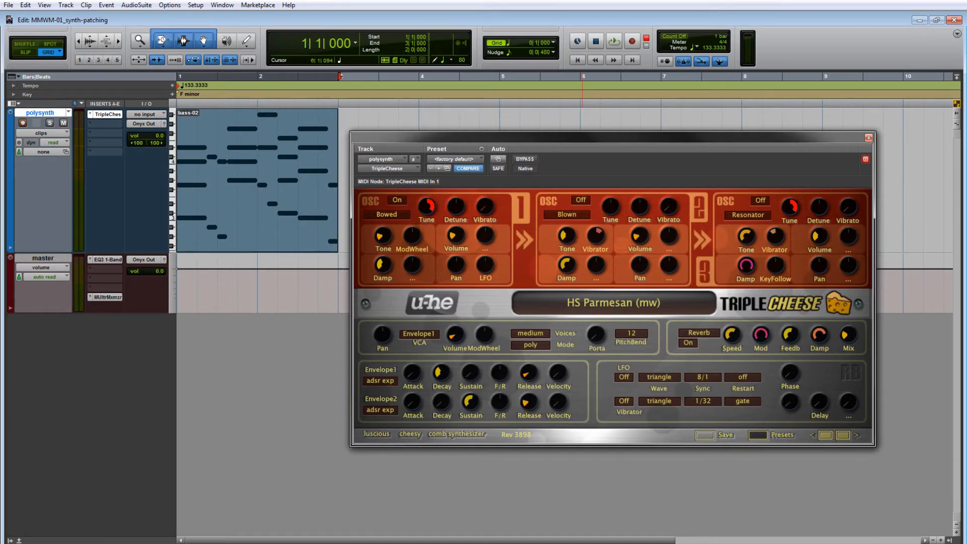
click(705, 435)
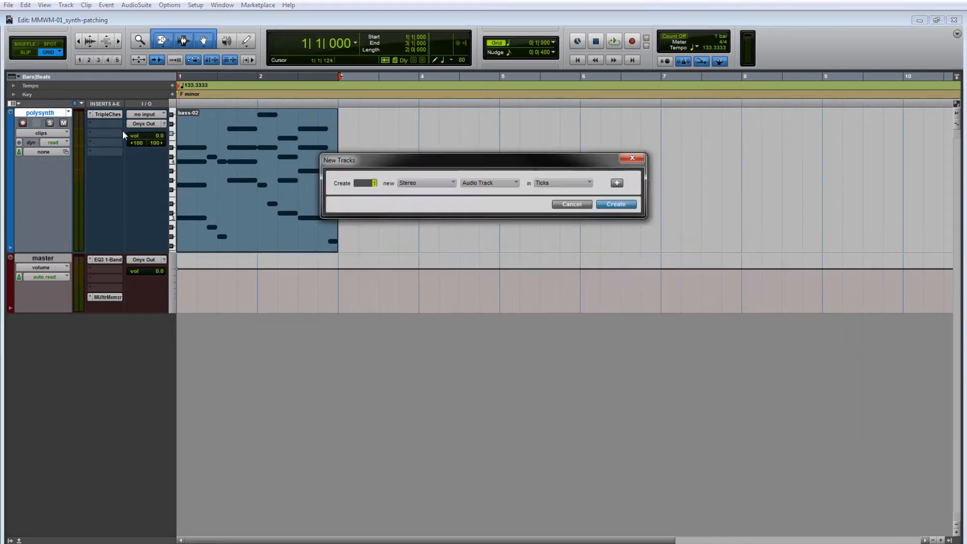
Create a new instrument track below the polysynth track and insert the stereo Podolski instrument on it
key(Return)
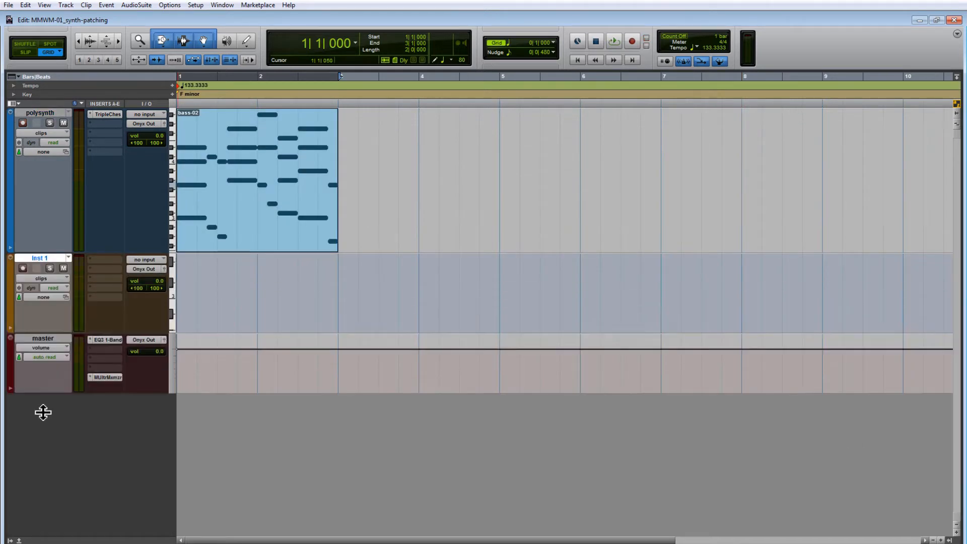
click(94, 261)
mouse_move(172, 276)
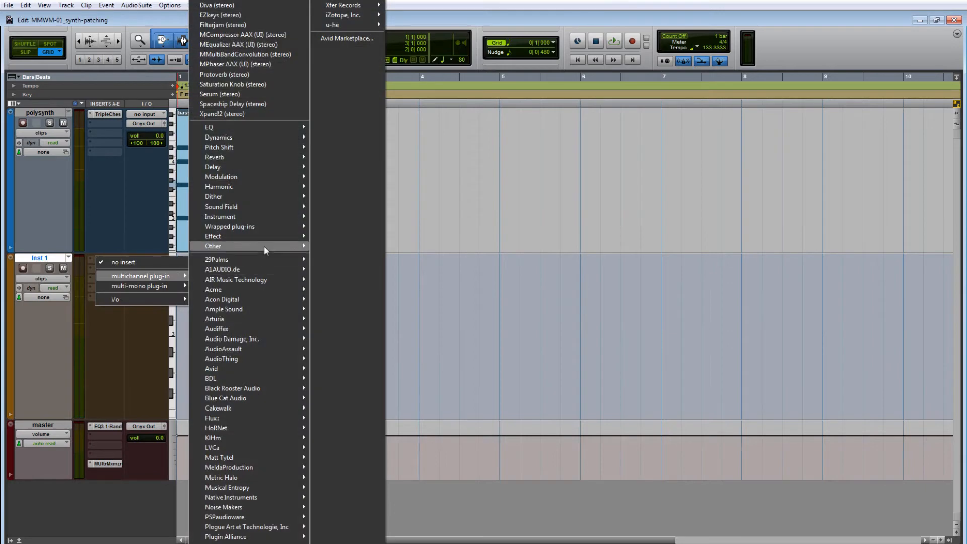
mouse_move(263, 218)
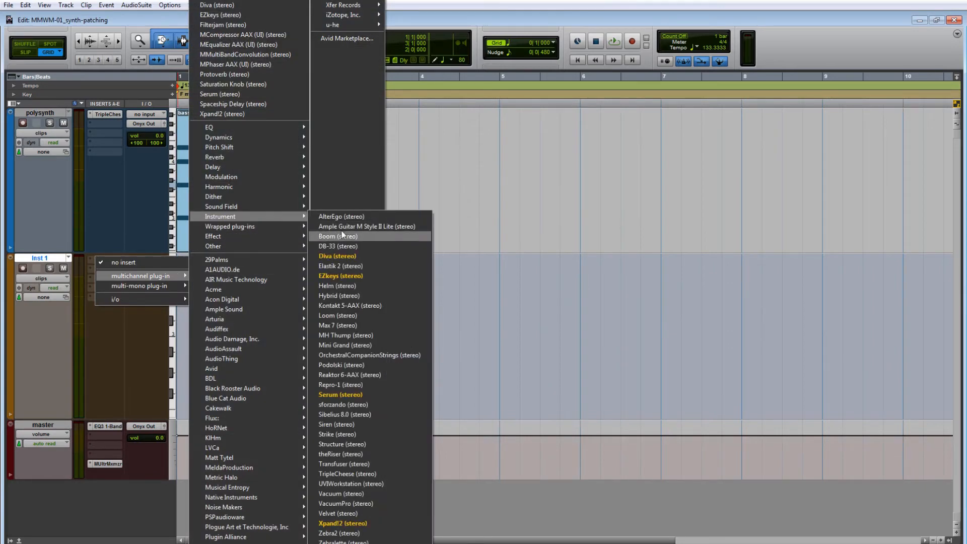
click(392, 366)
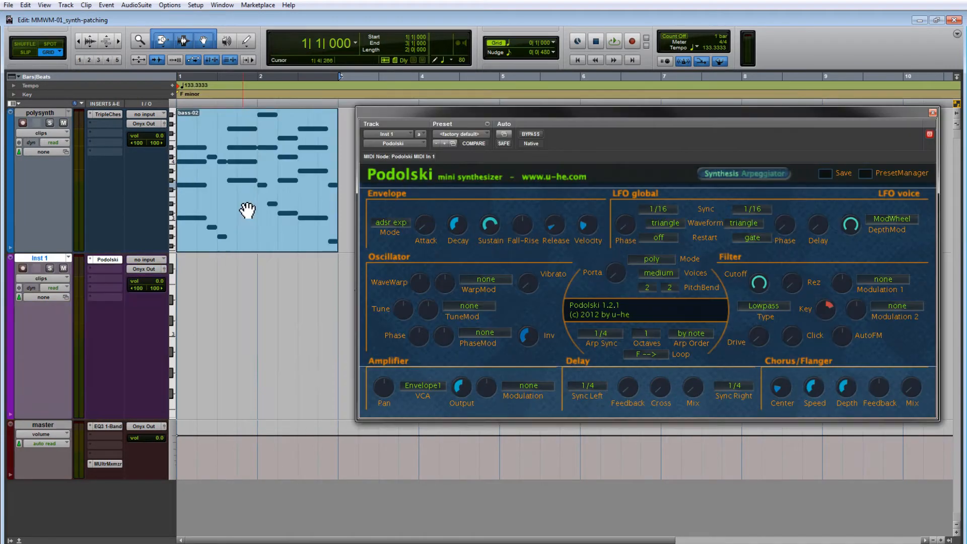
Loop the clip while setting Podolski's envelope, turning the attack all the way down and adjusting the release
key(space)
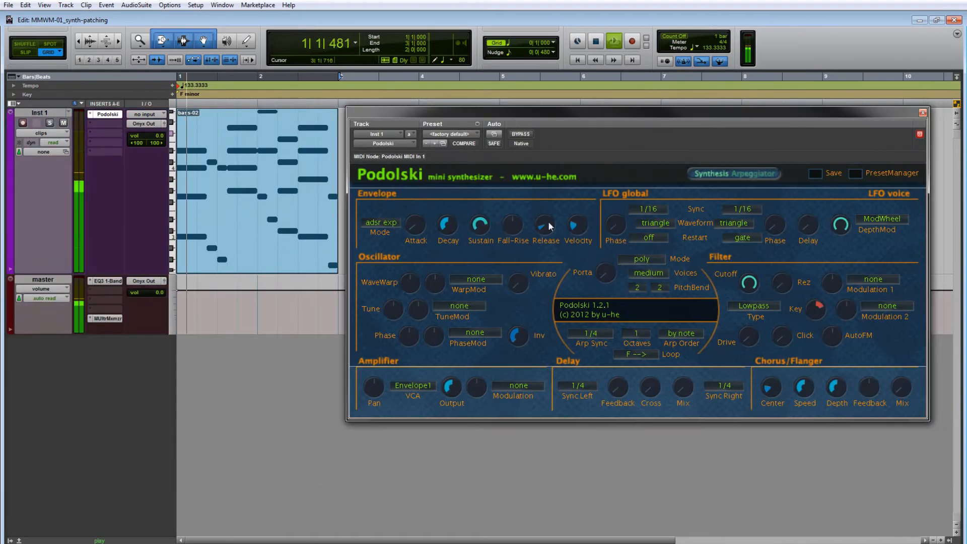
click(290, 235)
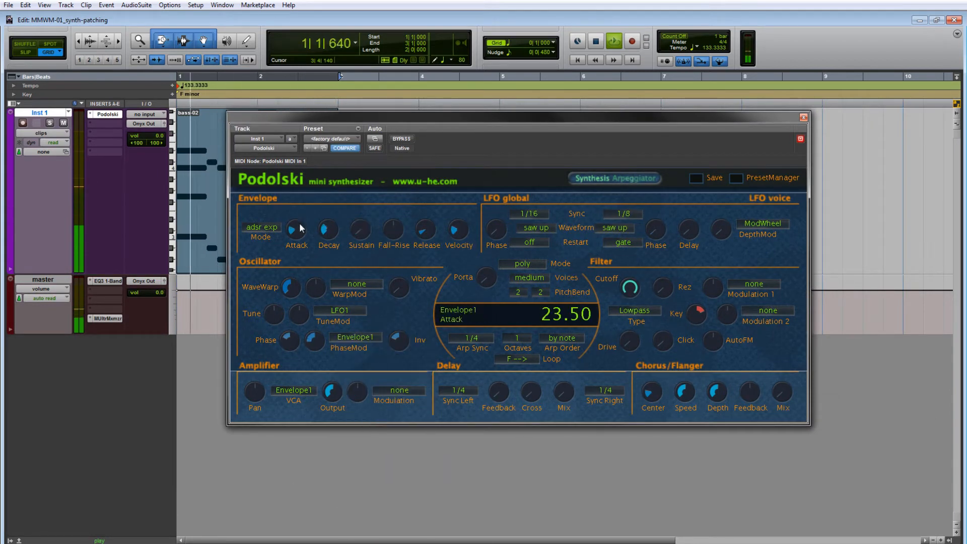
drag(299, 223, 301, 247)
drag(424, 229, 430, 253)
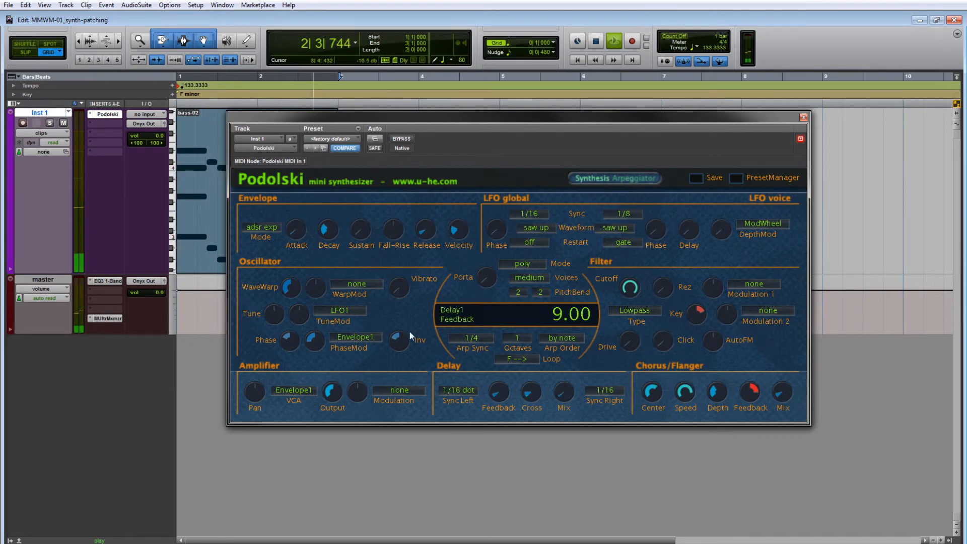
Adjust Podolski's filter Drive and turn Click down to zero, and audition the clip with the finished patch
drag(630, 342, 625, 382)
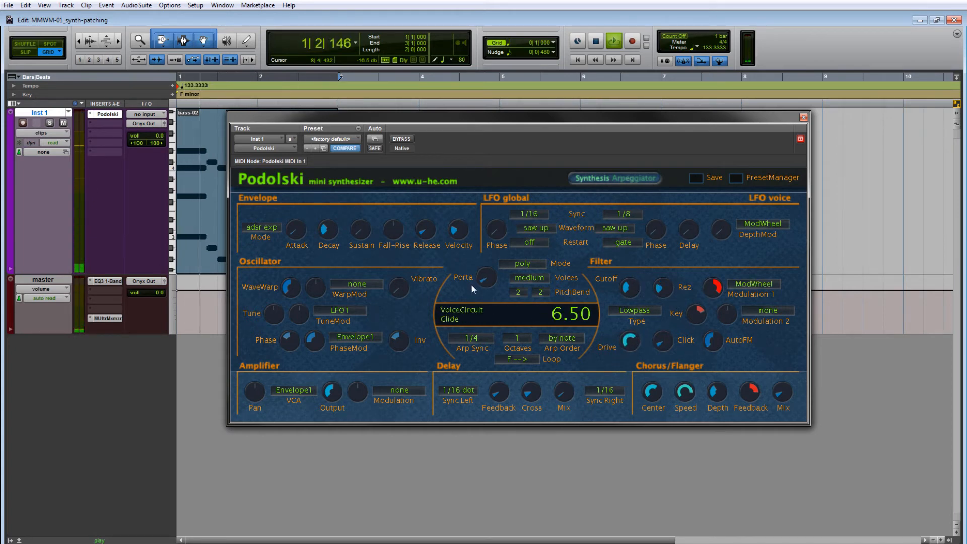
mouse_move(662, 349)
drag(663, 350, 664, 353)
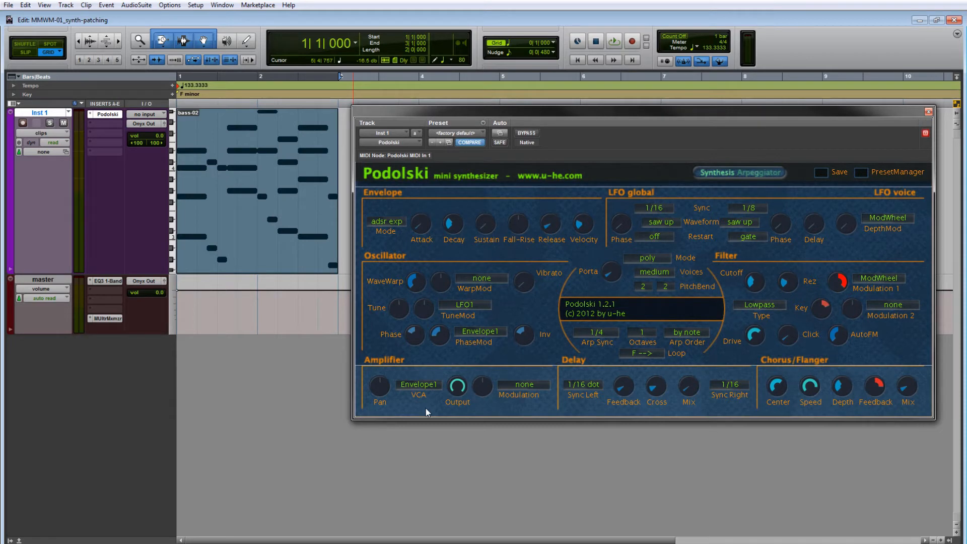
key(space)
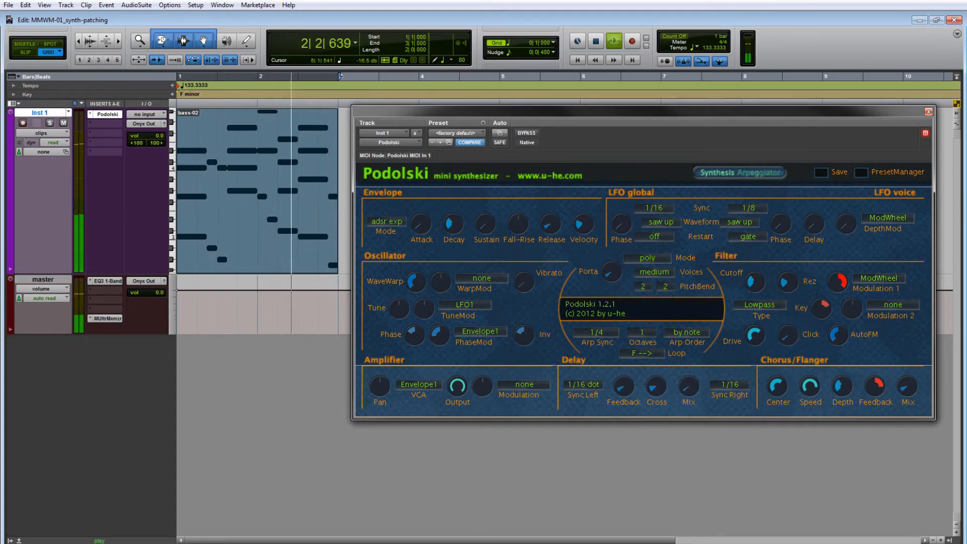
key(space)
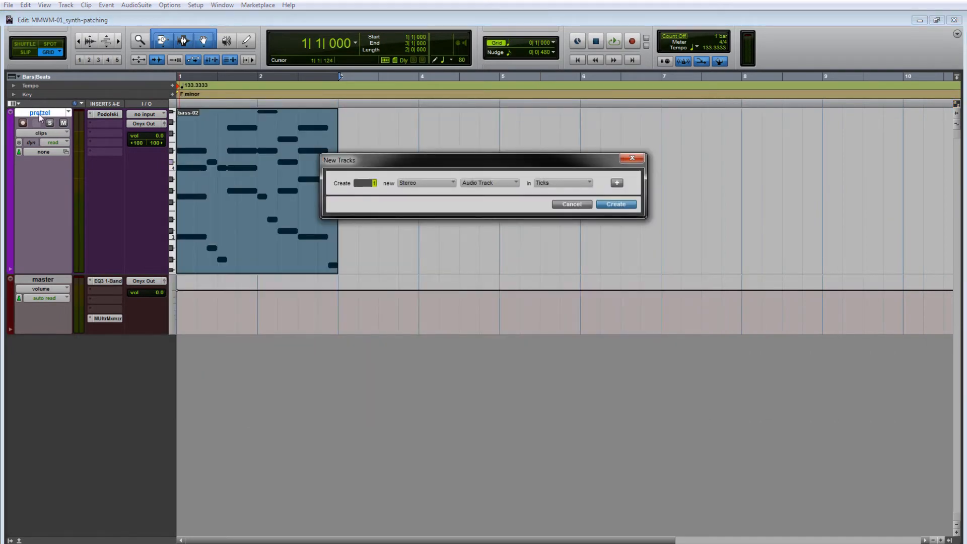
Create two new instrument tracks, place them above the pretzel track, and enlarge the track heights
key(ctrl+Up)
key(Return)
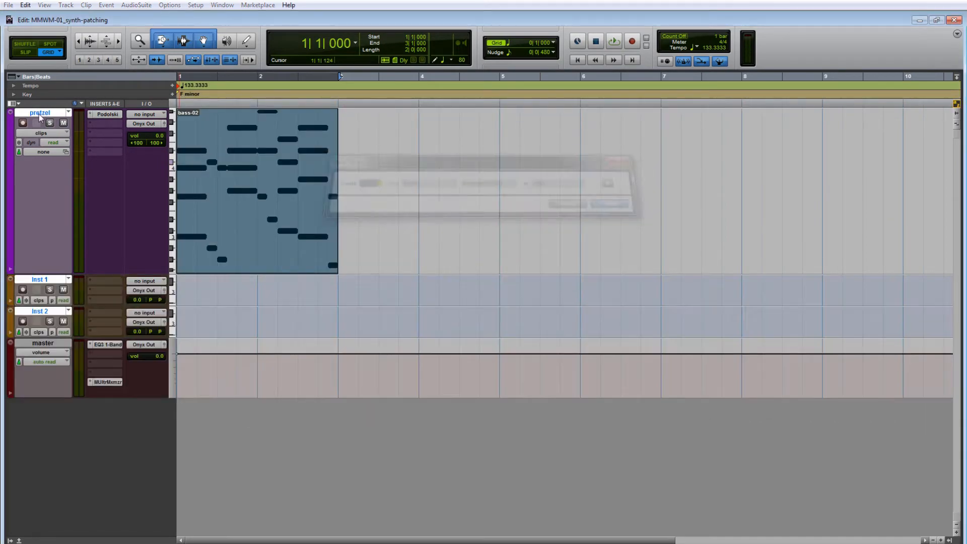
drag(46, 280, 50, 130)
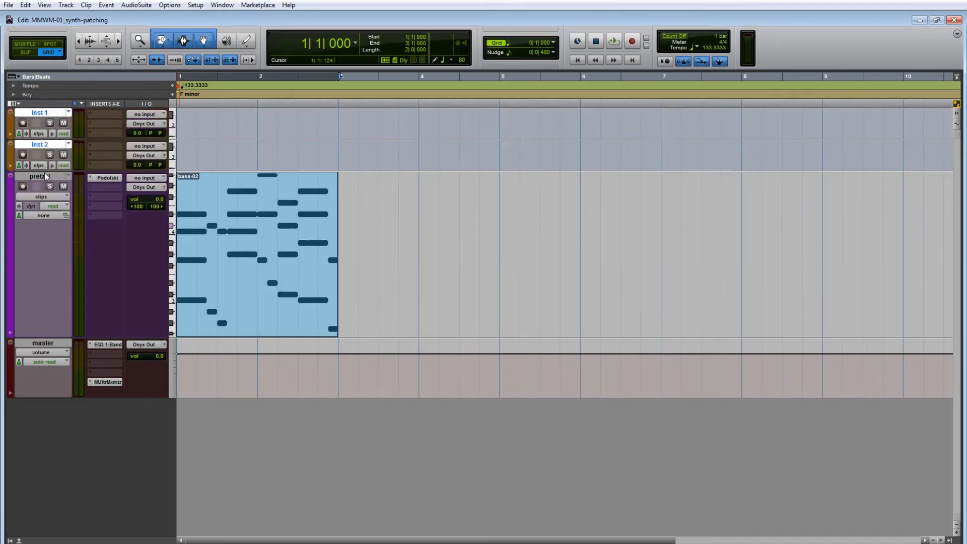
drag(47, 174, 58, 300)
Insert the stereo Vacuum instrument on the Inst 1 track and move its window clear of the clips
click(105, 115)
mouse_move(149, 130)
mouse_move(228, 217)
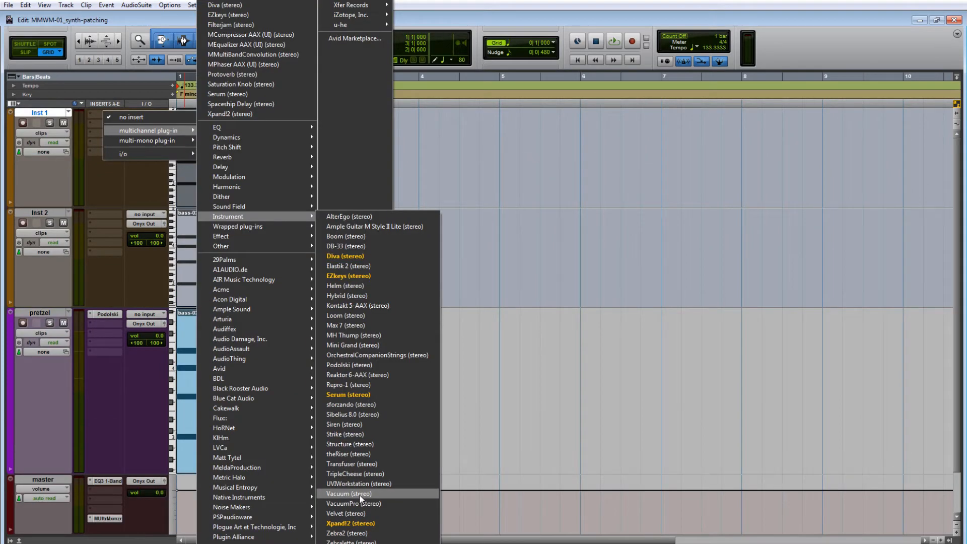
click(360, 496)
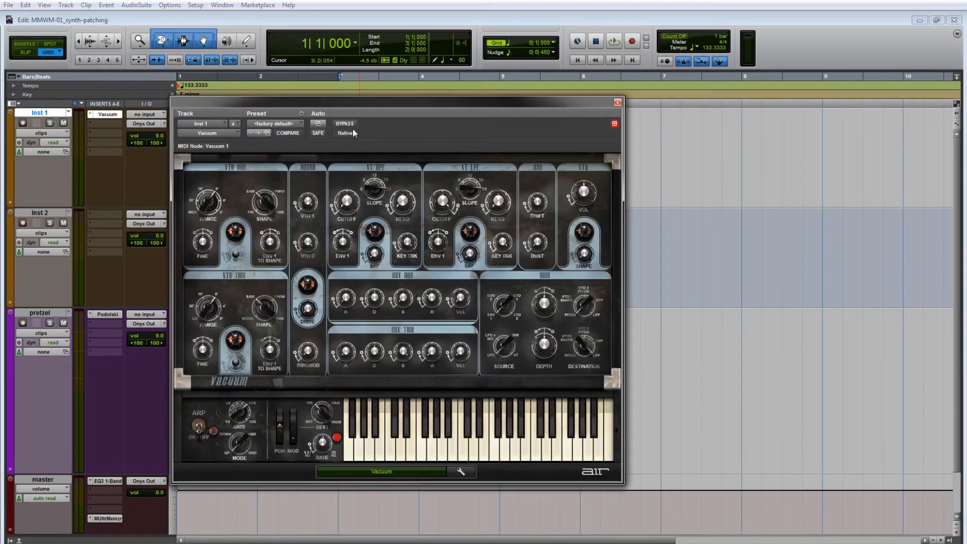
drag(355, 101, 544, 73)
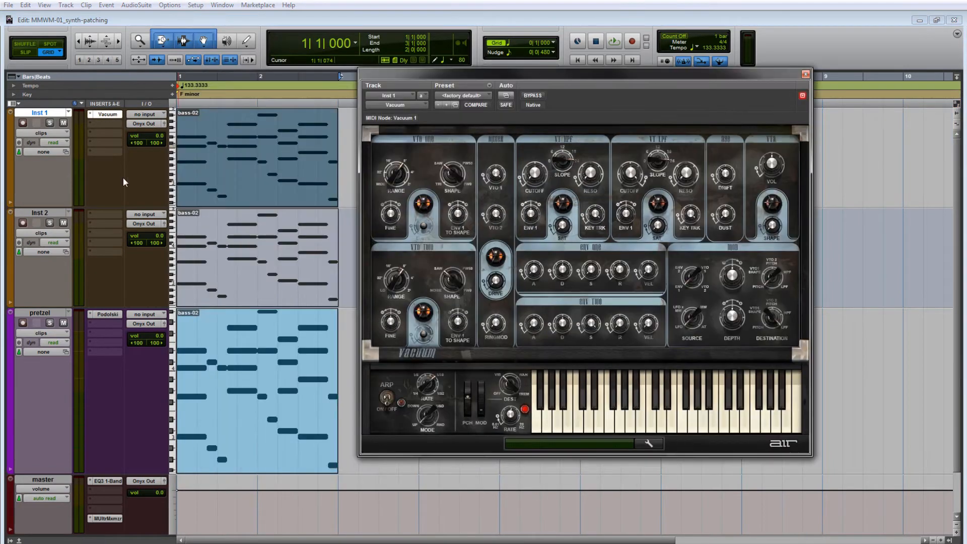
Insert the stereo Helm instrument on the Inst 2 track, decline the version download, and reposition its window
click(100, 215)
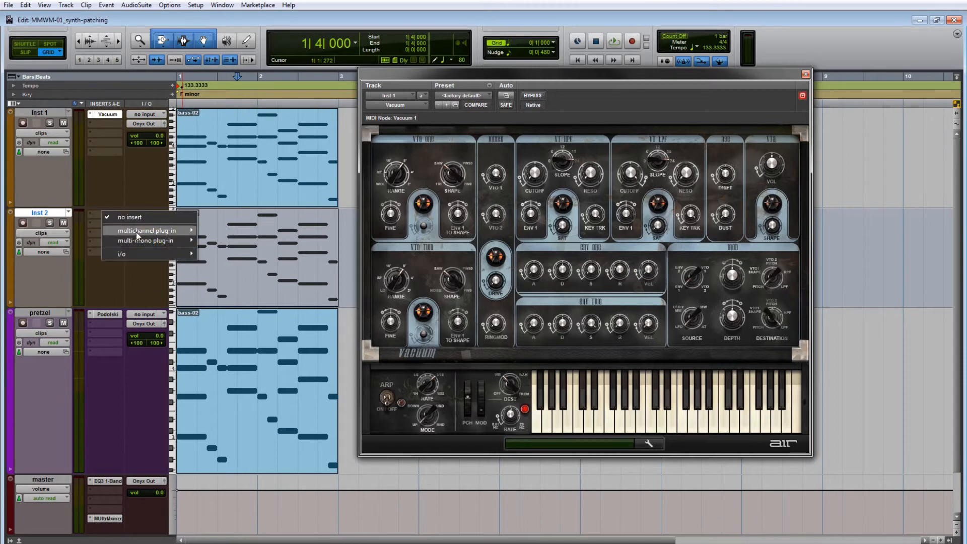
mouse_move(145, 234)
mouse_move(242, 219)
click(344, 286)
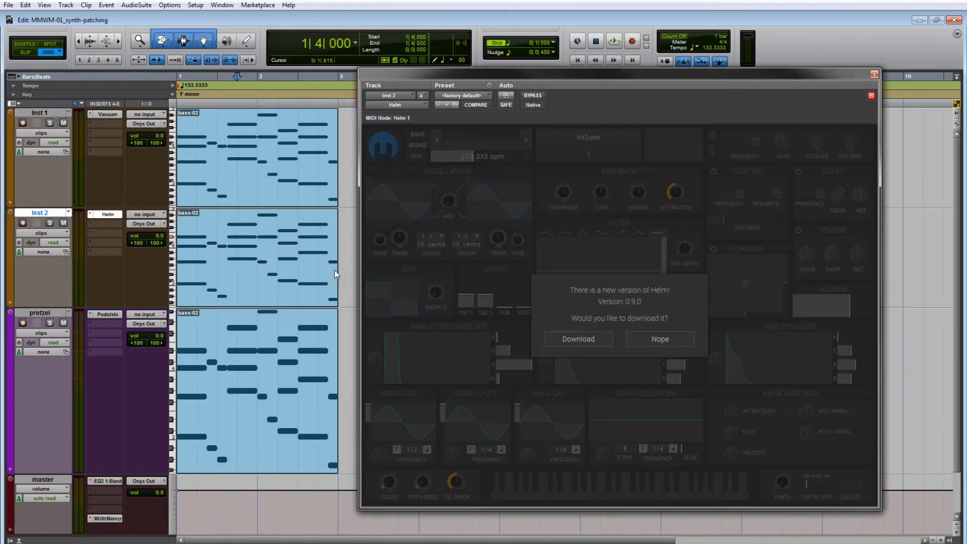
click(660, 339)
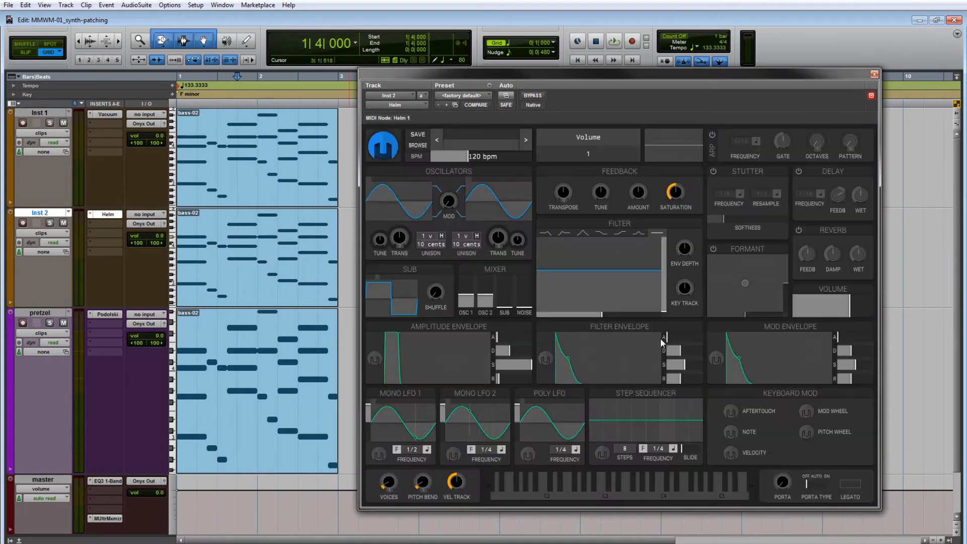
drag(594, 77, 461, 48)
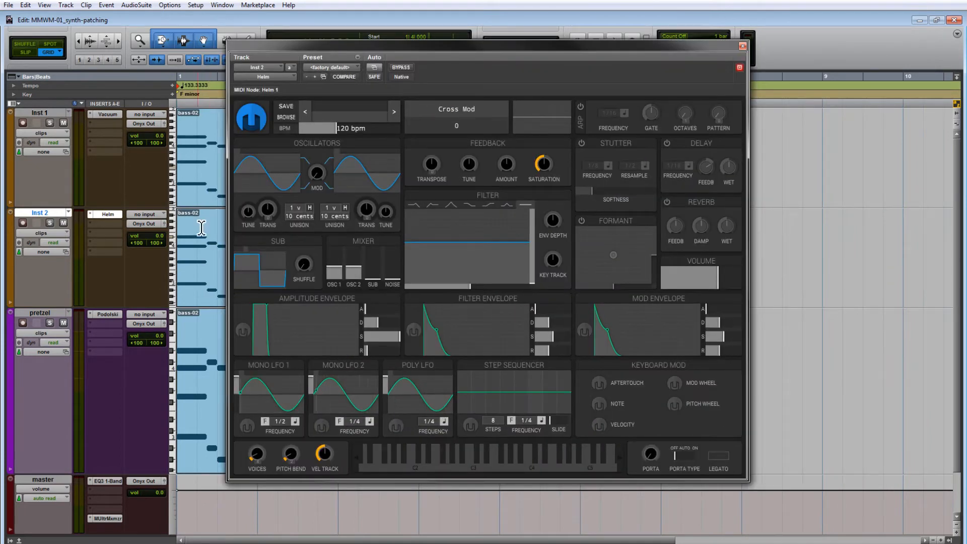
Hide the pretzel track, raise Helm's oscillator cross modulation and oscillator 1 mixer level, and audition the patch
right_click(41, 314)
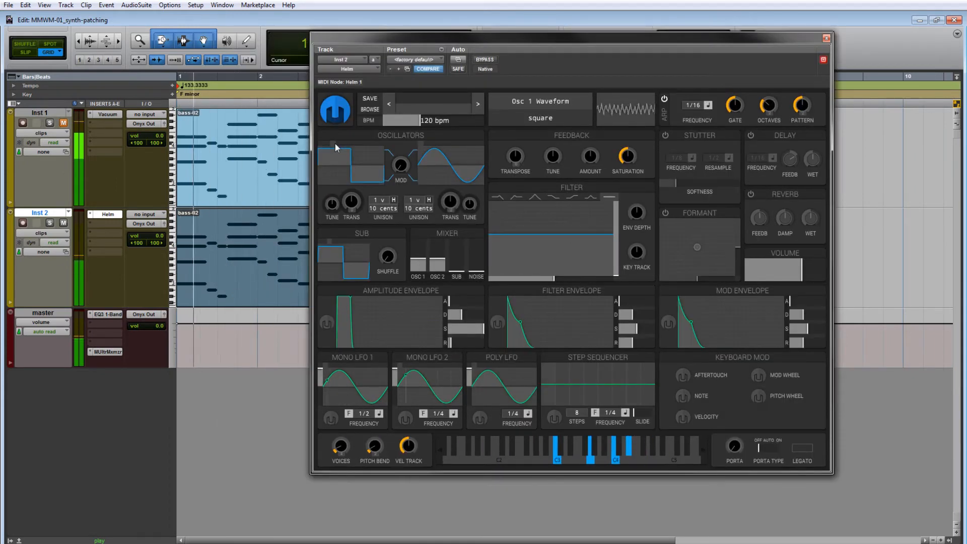
drag(404, 164, 403, 143)
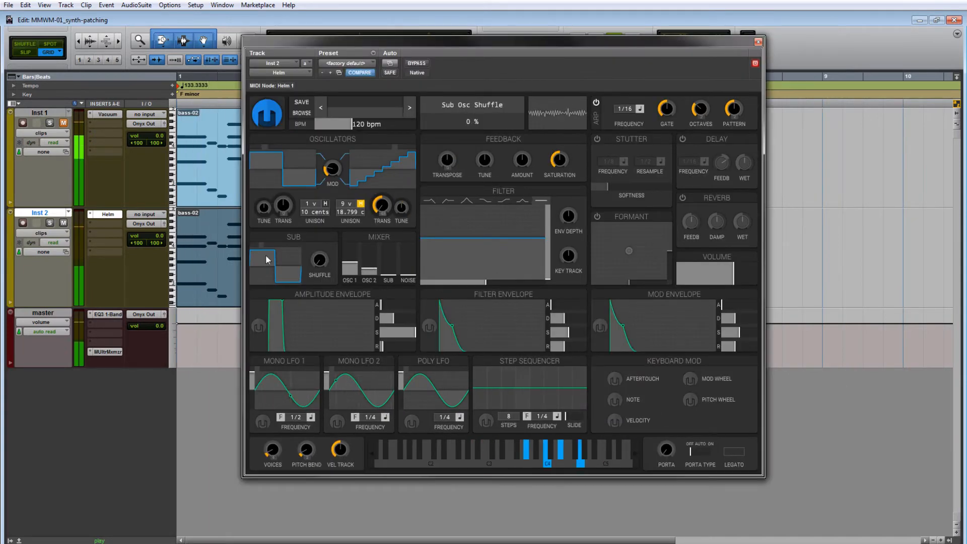
drag(348, 267, 347, 260)
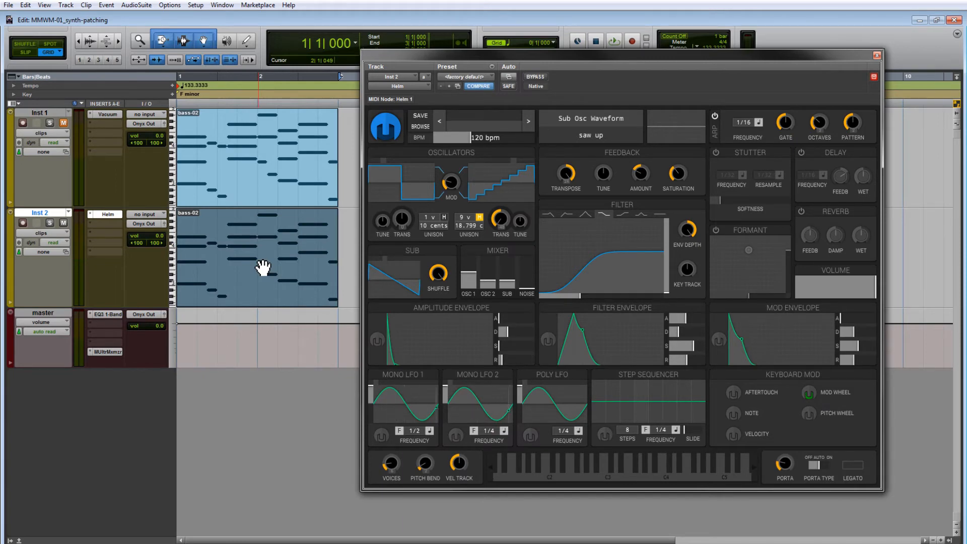
key(space)
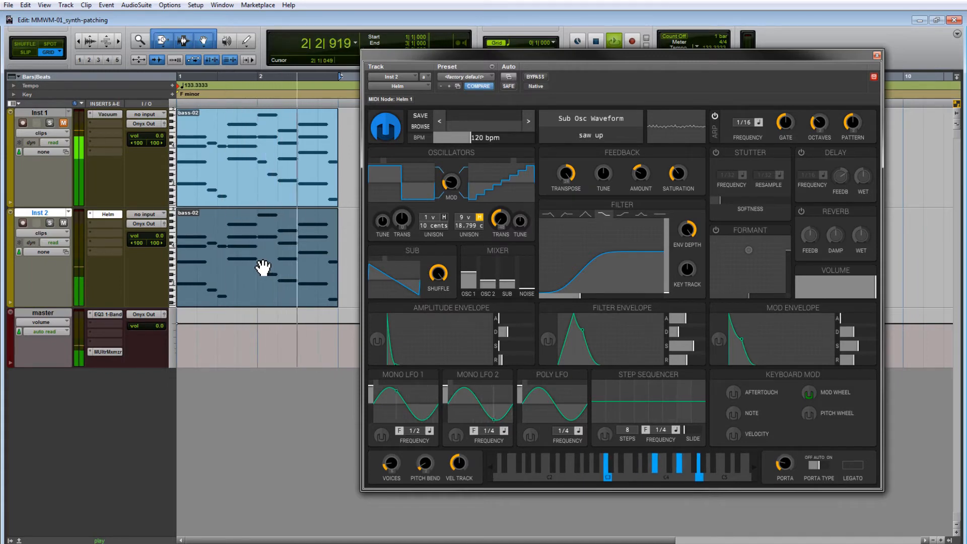
key(space)
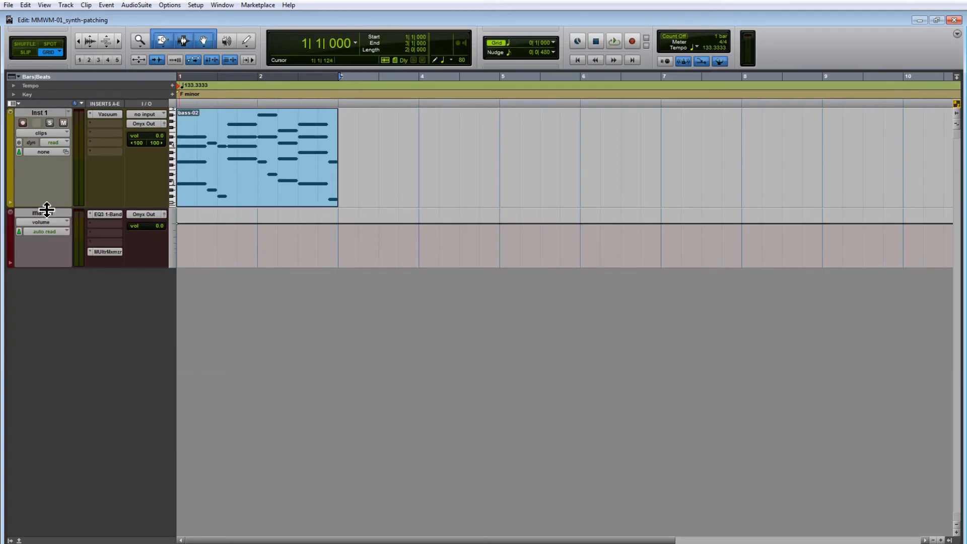
Enlarge the Inst 1 track, and play the cliquey, flair, polysynth, pretzel and bass tracks together
drag(47, 210, 46, 232)
click(255, 202)
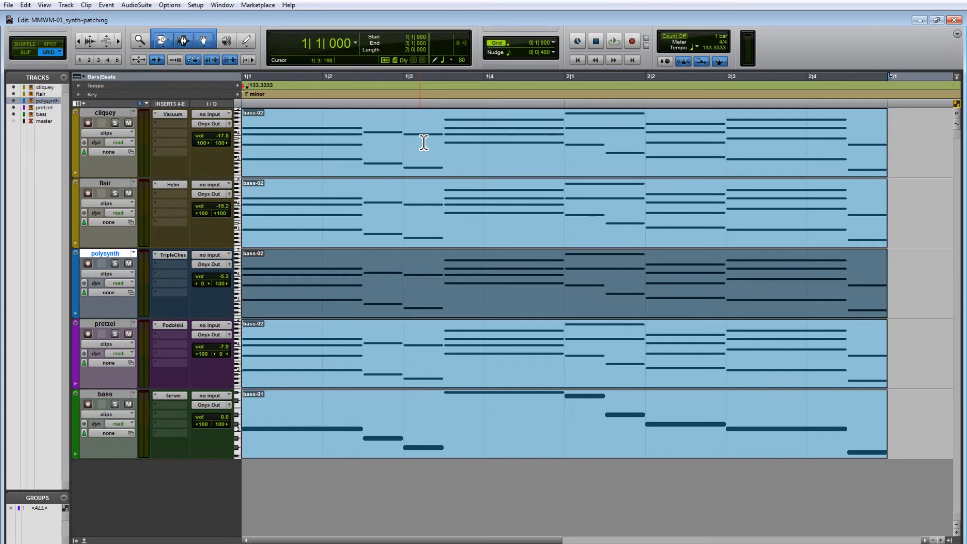
key(space)
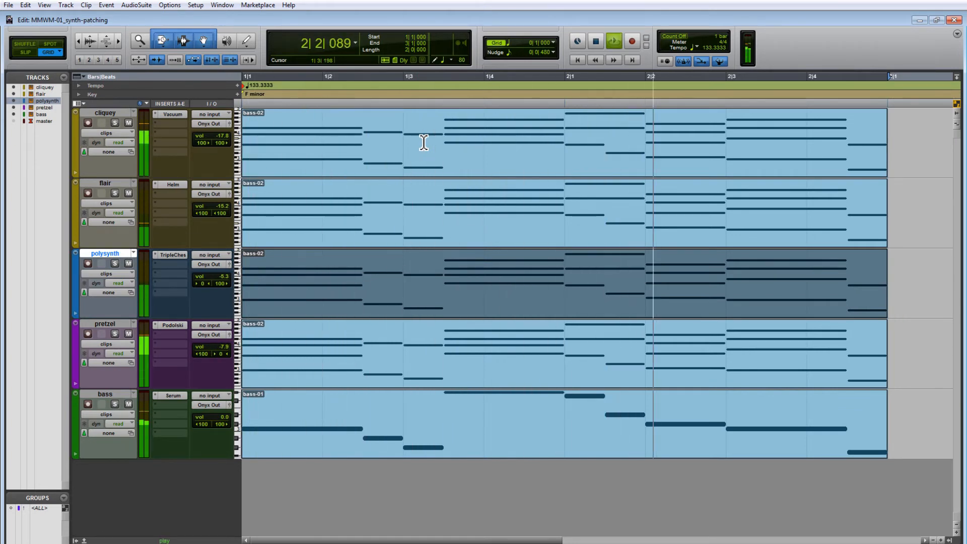
key(space)
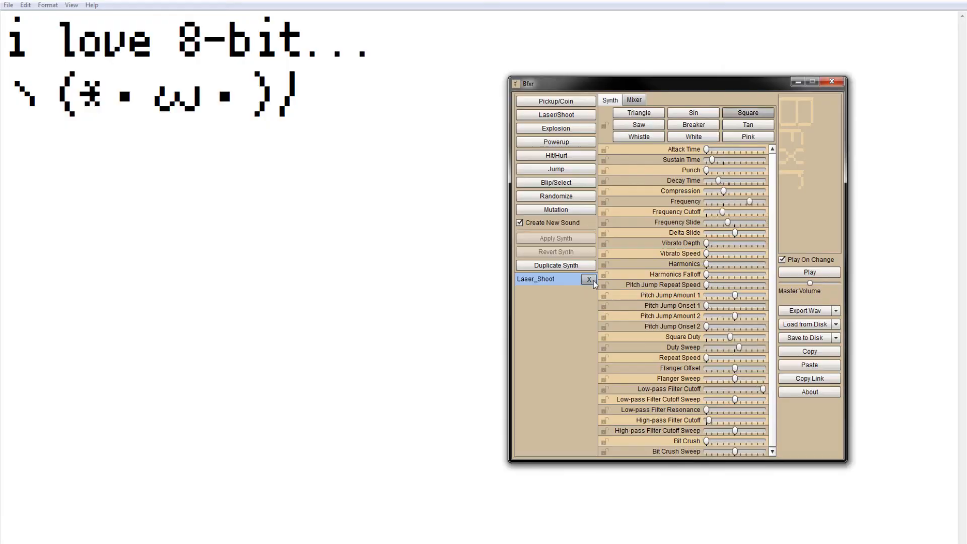
In Bfxr, delete the Laser_Shoot sound, name the second generated sound bother-02, and generate a mutation
click(589, 280)
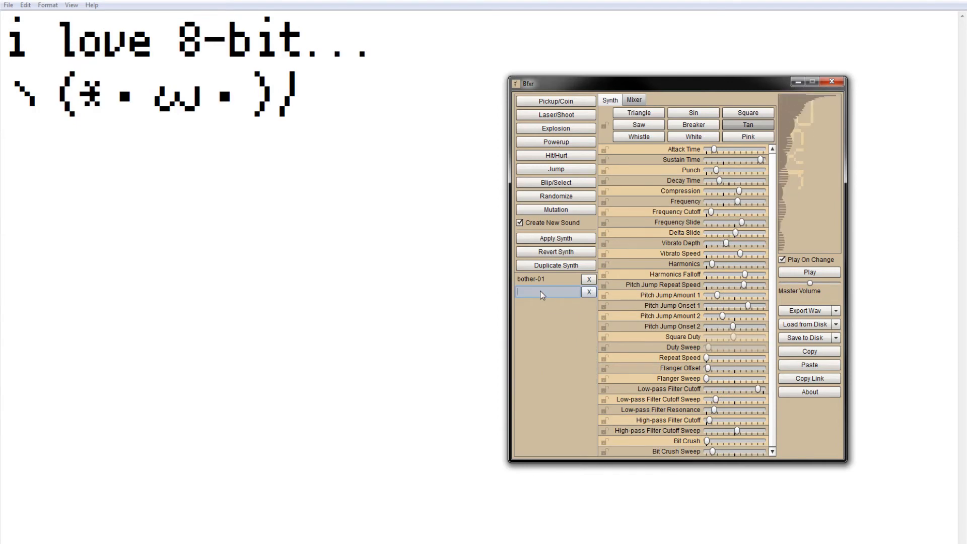
click(544, 291)
text(bother-02)
key(Return)
click(547, 210)
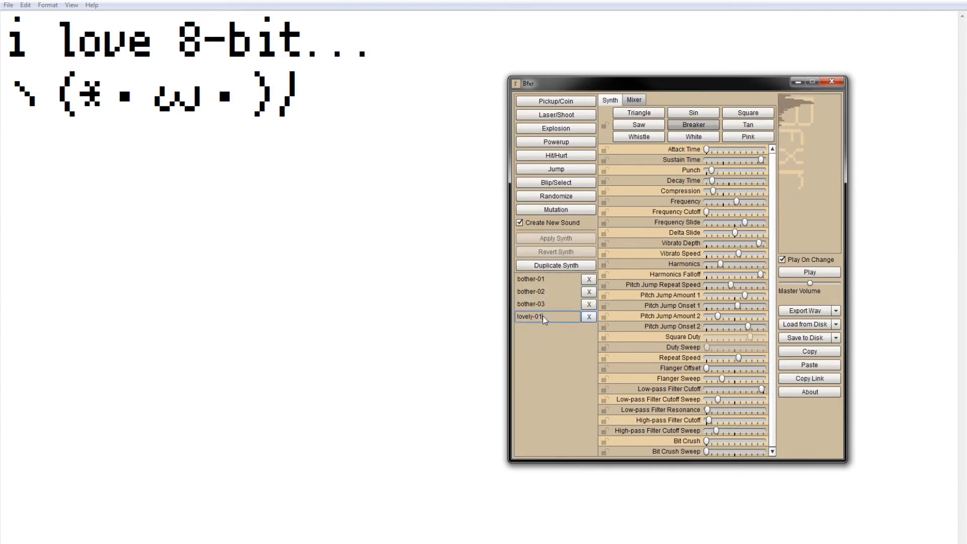